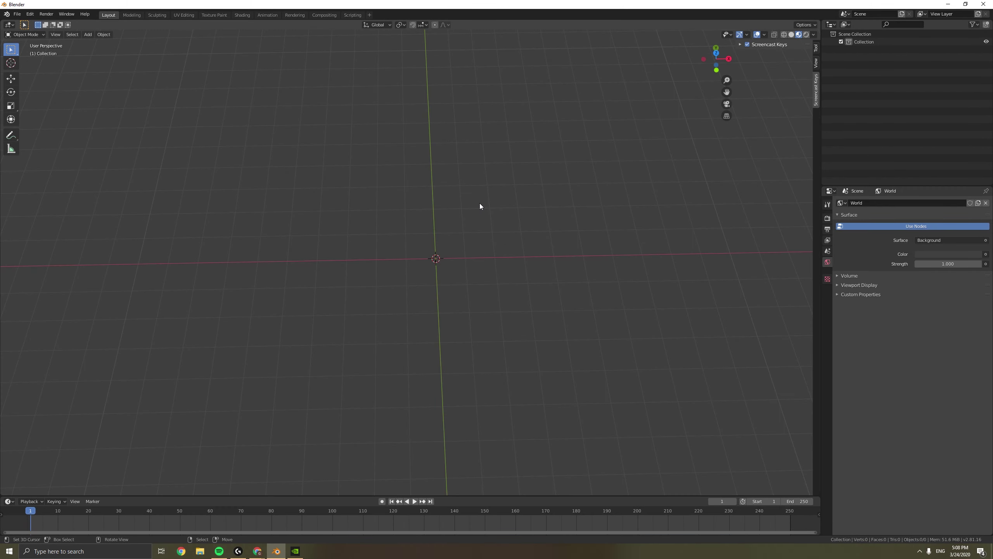
Add a mesh cube and shrink it on Y and Z only, keeping its X length, to form a thin bar.
key(shift+a)
mouse_move(480, 203)
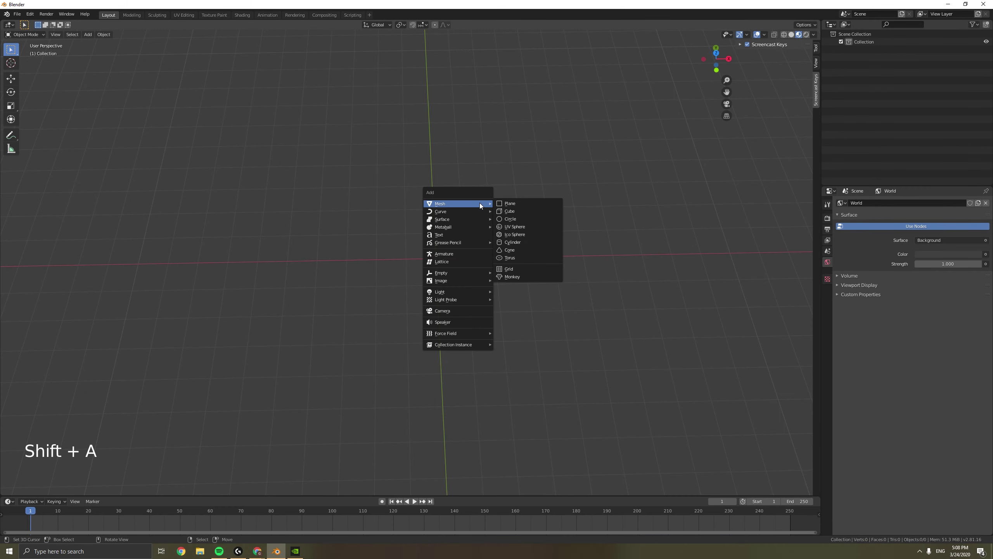
click(521, 212)
middle_drag(521, 213, 557, 239)
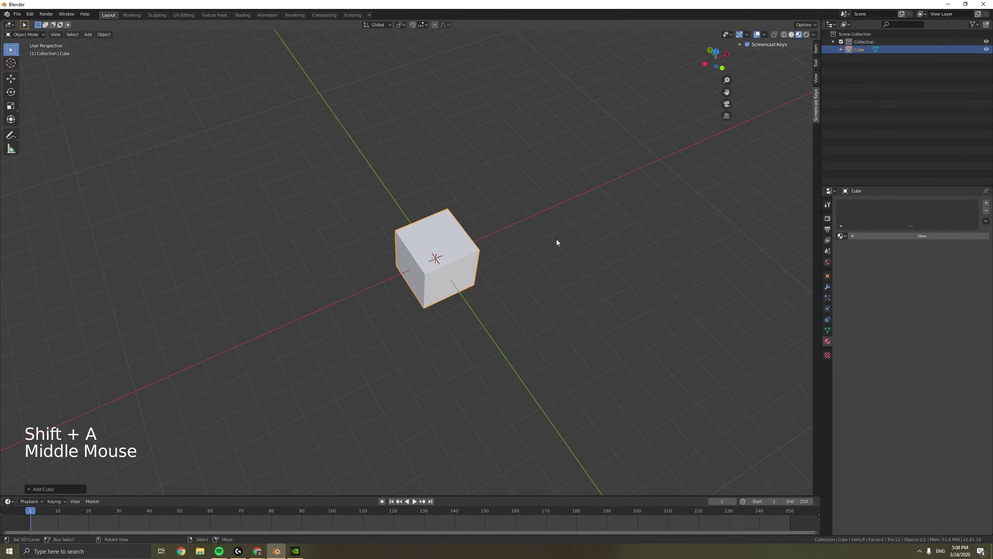
key(s)
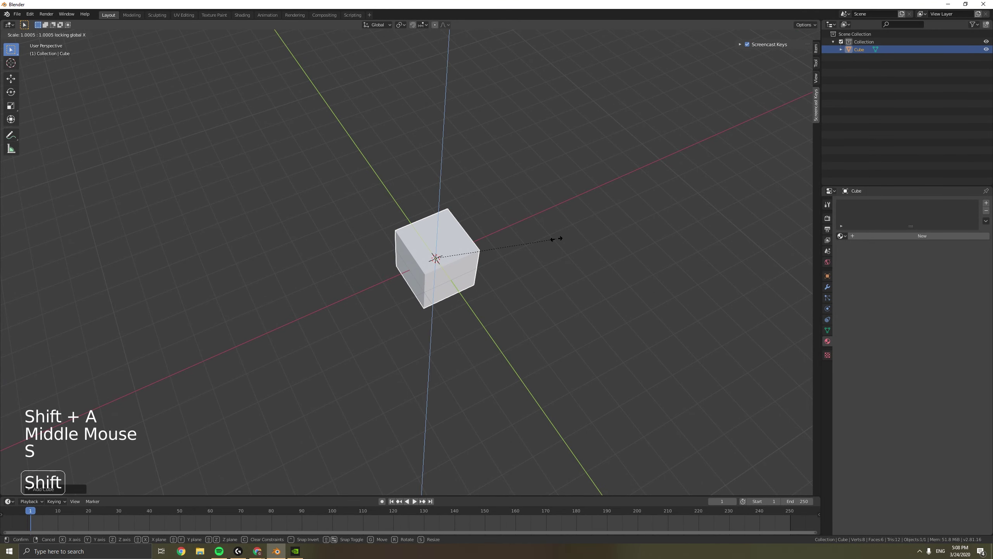
click(446, 251)
Add a loop cut across the middle of the bar in Edit Mode, working in top orthographic wireframe view.
shift+middle_drag(446, 251, 413, 275)
scroll(424, 273, up, 3)
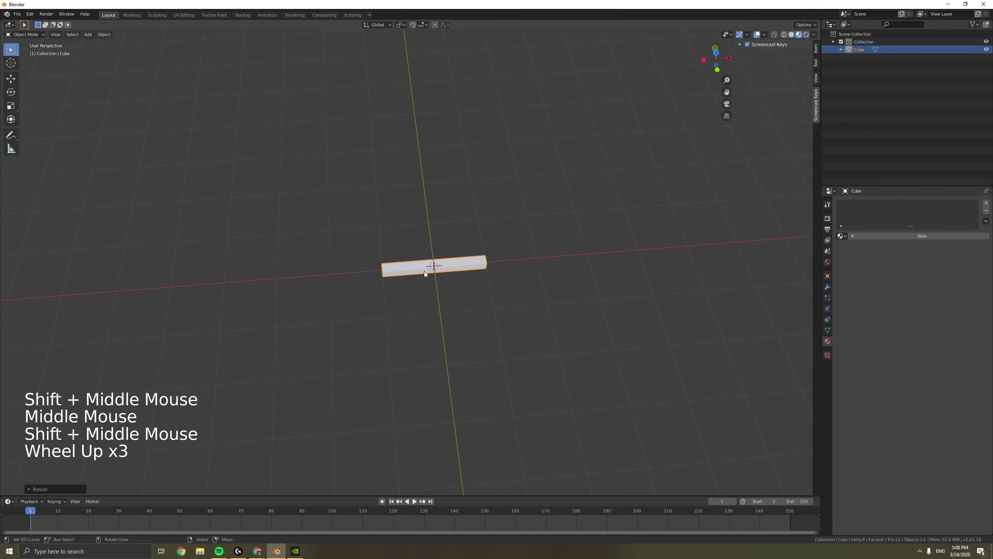
key(KP_5)
key(KP_5)
key(KP_5)
key(KP_5)
key(KP_7)
key(Tab)
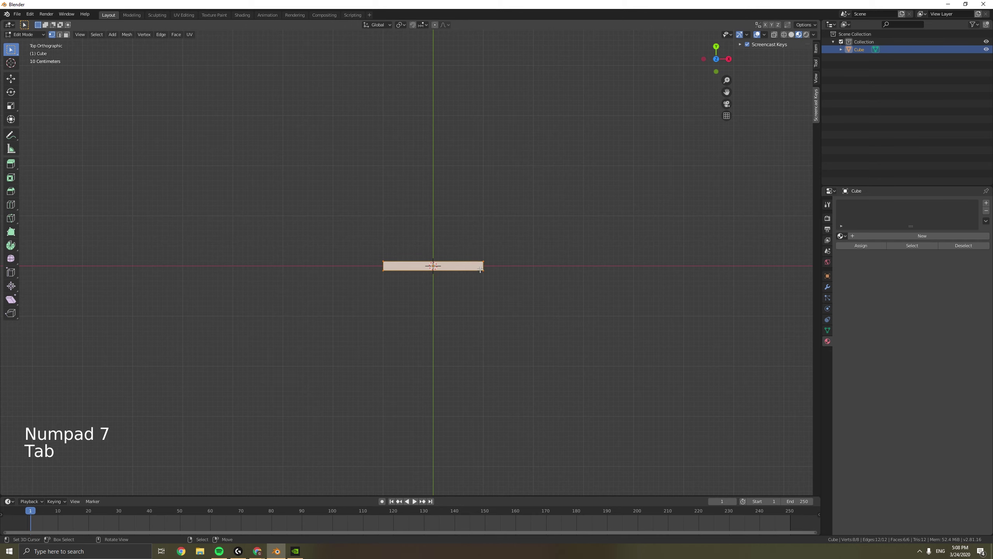
key(shift+z)
key(ctrl+r)
click(424, 267)
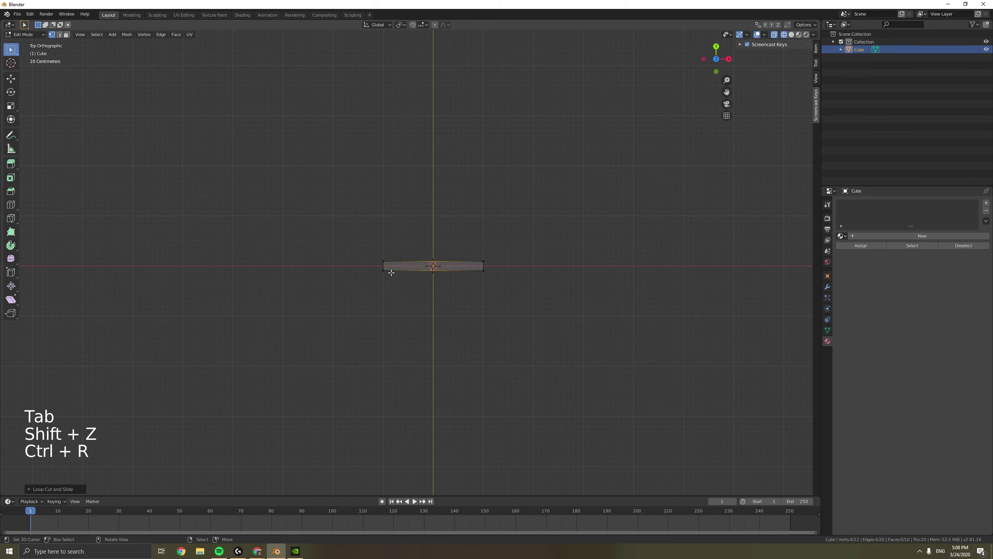
Delete the vertices at the bar's negative X end, leaving only the positive X half.
right_click(389, 272)
key(c)
key(x)
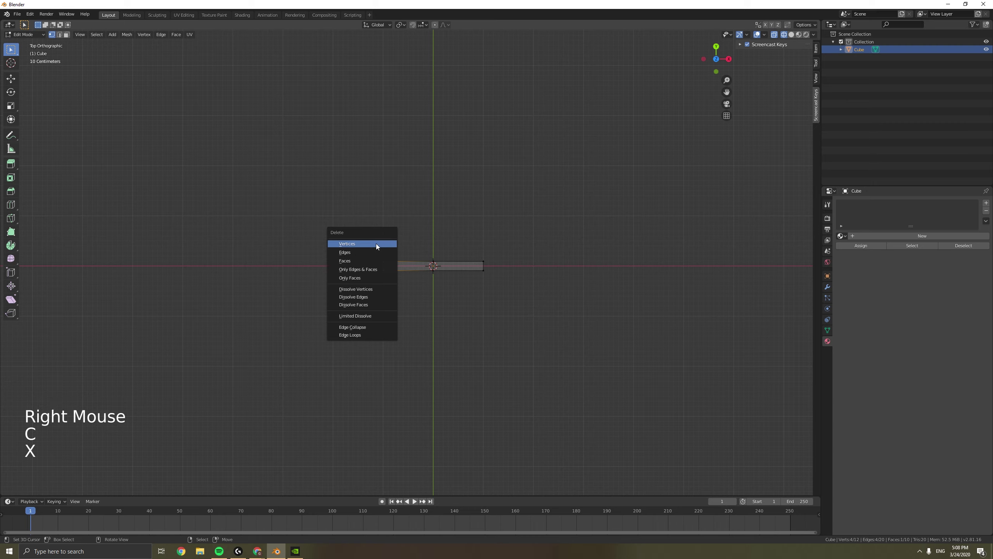
click(375, 244)
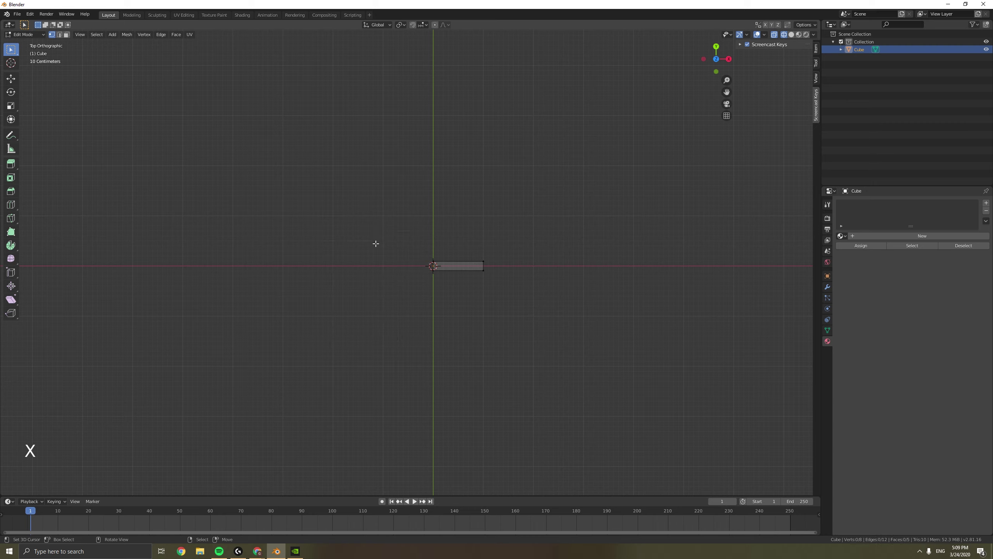
Add a Mirror modifier on the X axis to the half bar, with Clipping enabled.
key(Tab)
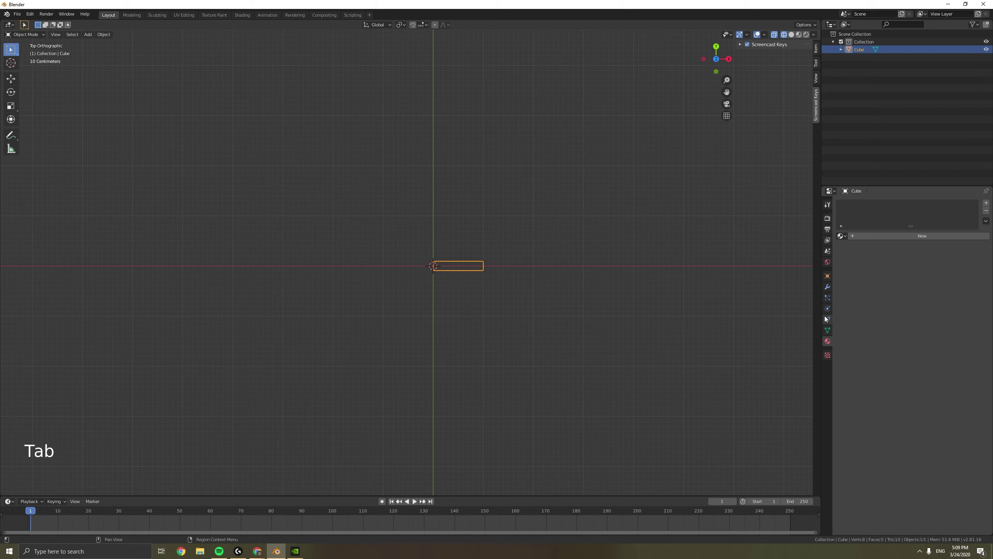
click(831, 291)
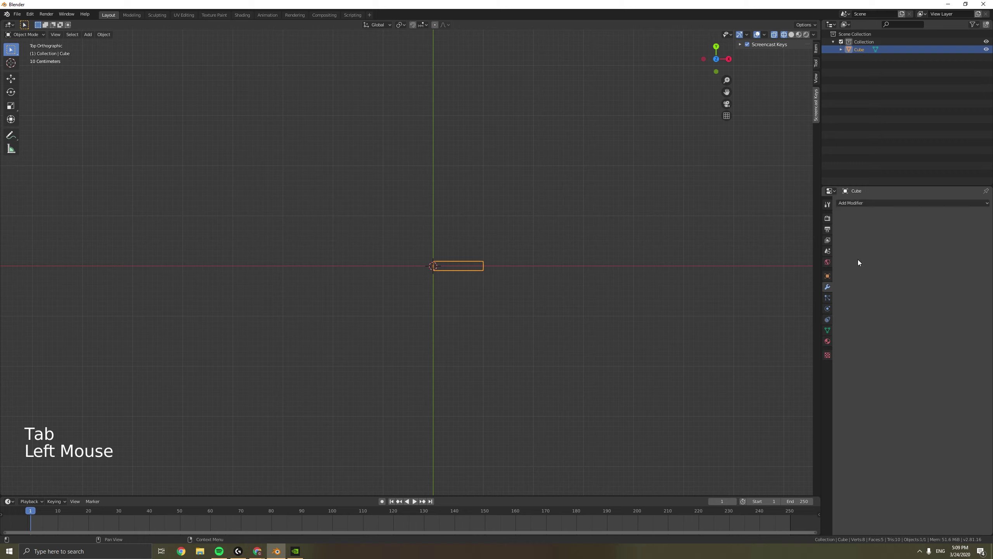
click(862, 205)
click(860, 203)
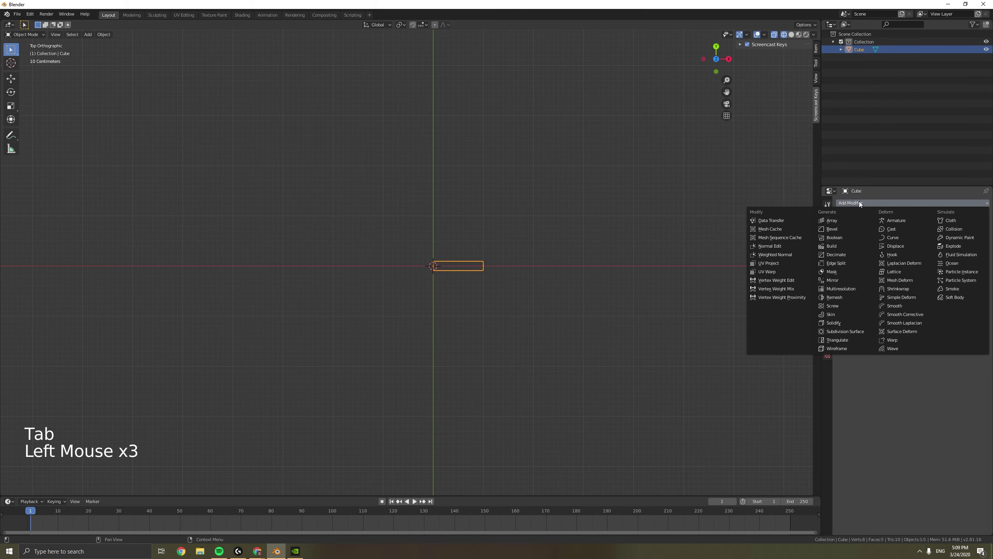
click(844, 280)
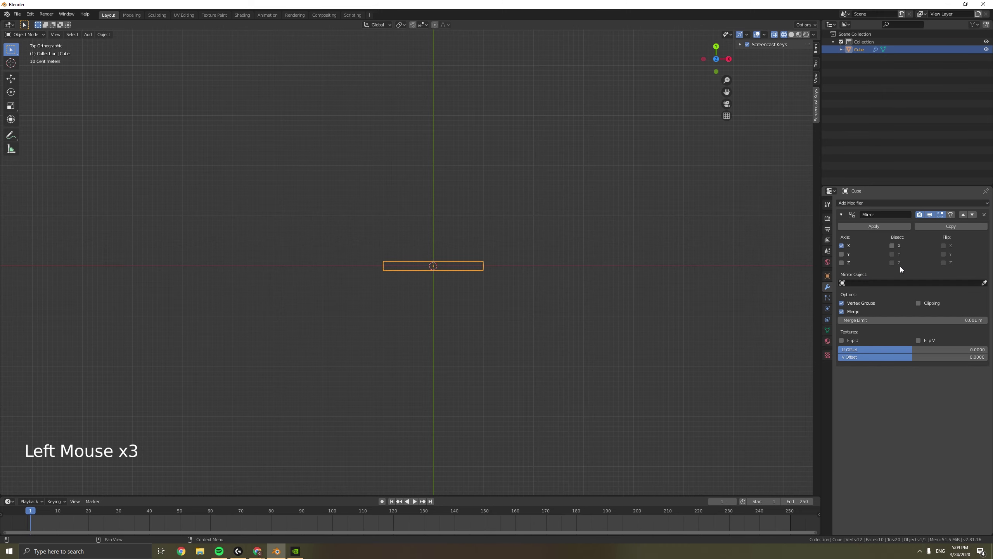
Lengthen the mirrored bar by moving the vertices at its positive X end outward along X.
key(Tab)
scroll(477, 267, up, 2)
scroll(476, 267, down, 3)
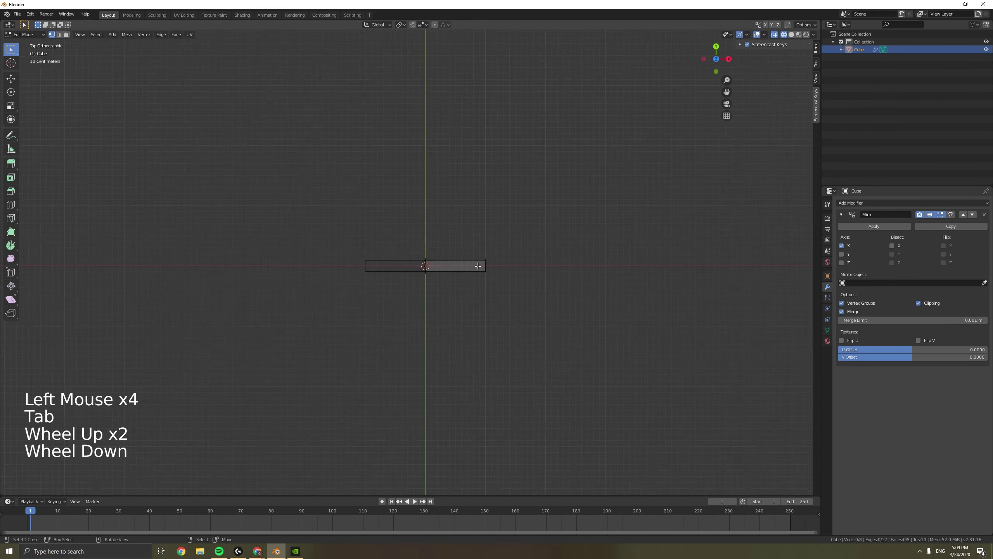
right_click(487, 267)
scroll(487, 267, up, 1)
key(c)
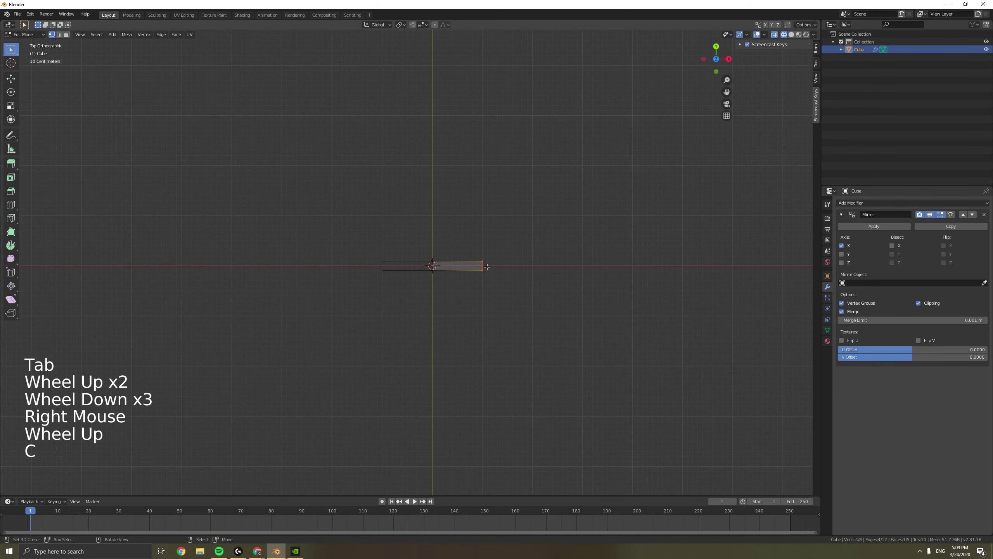
key(g)
key(y)
key(x)
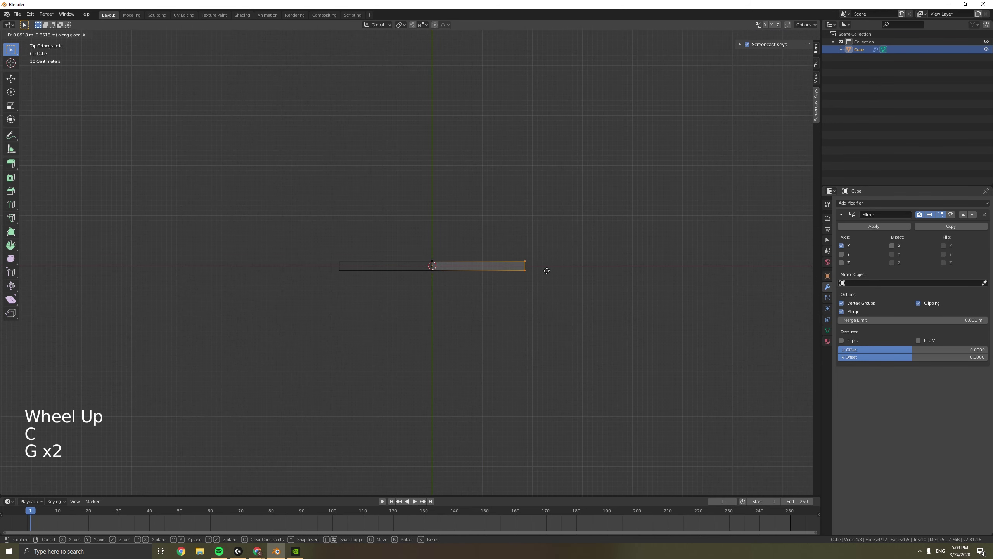
click(567, 269)
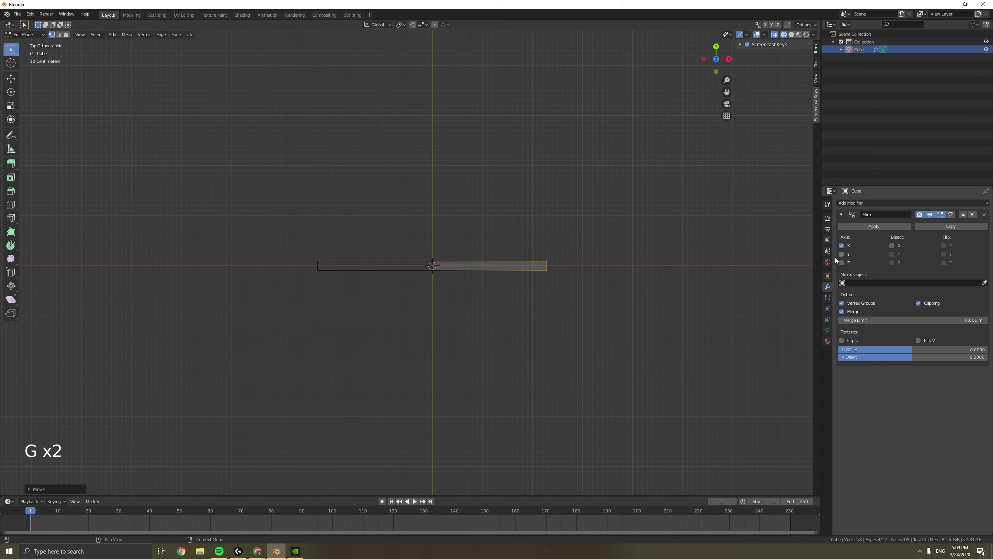
Add a Subdivision Surface modifier to the mirrored bar in Object Mode.
key(Tab)
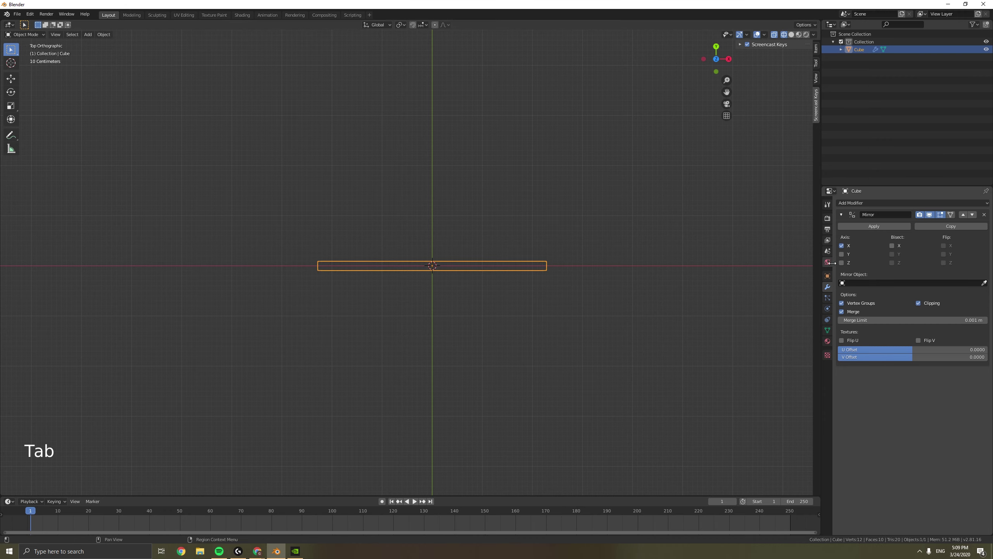
click(865, 204)
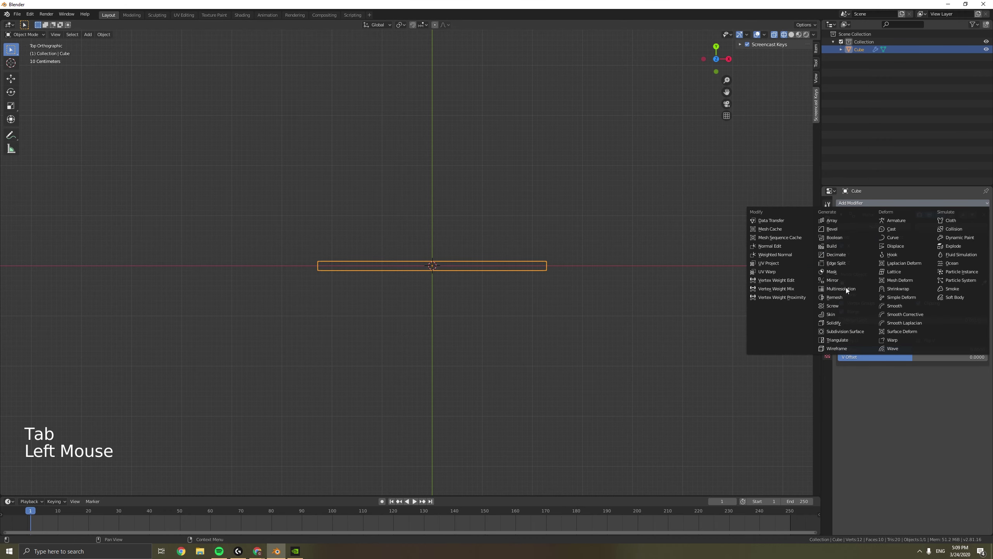
click(836, 333)
Crease the edges at the bar's positive X end by about 0.48.
key(Tab)
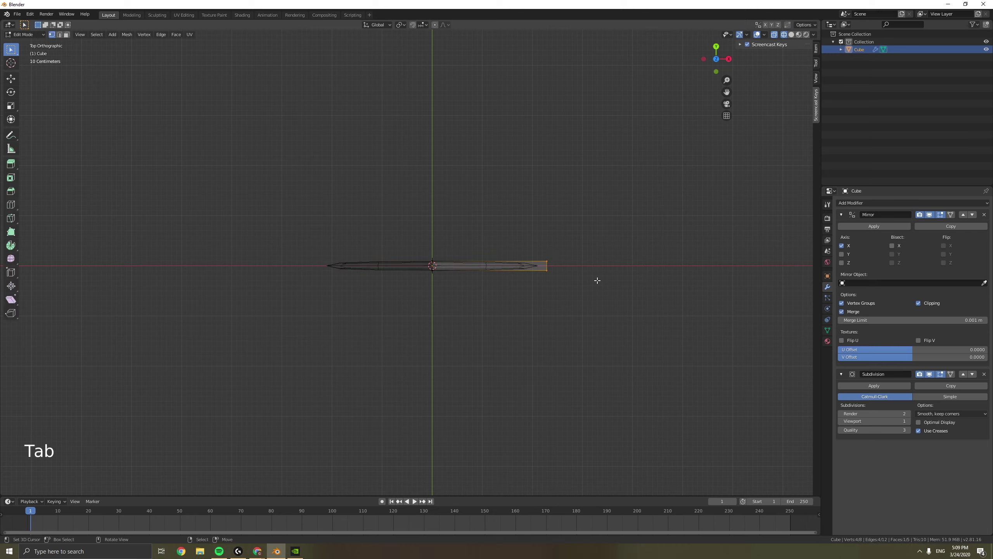
key(shift+e)
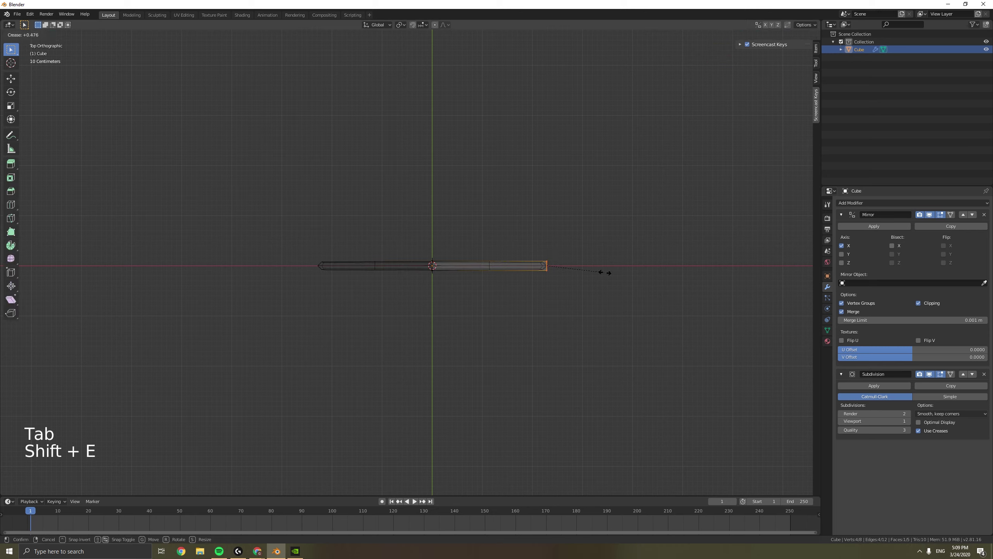
click(604, 273)
key(Tab)
key(Tab)
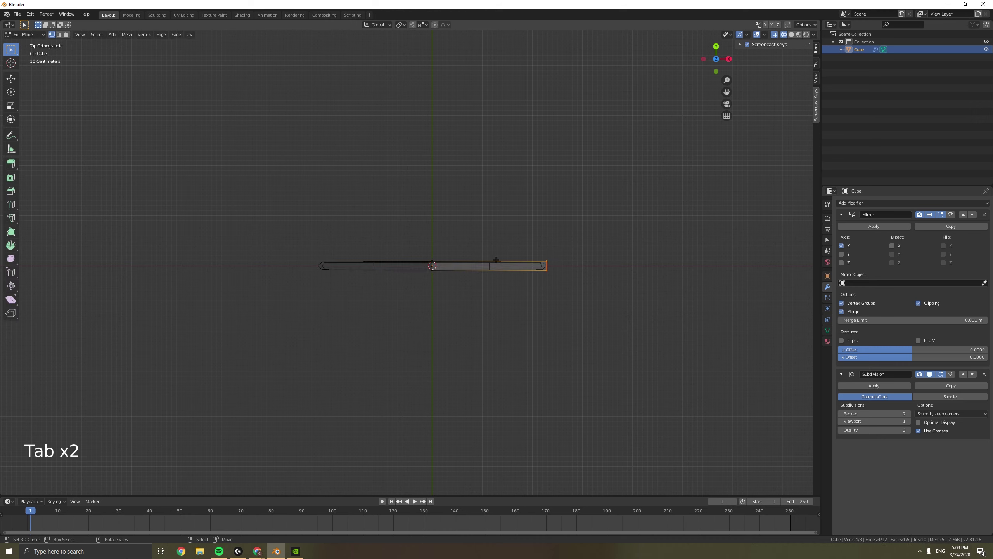
Insert a loop cut across the positive X half of the bar and slide it about 0.71 toward the centre.
scroll(486, 264, up, 1)
key(shift+z)
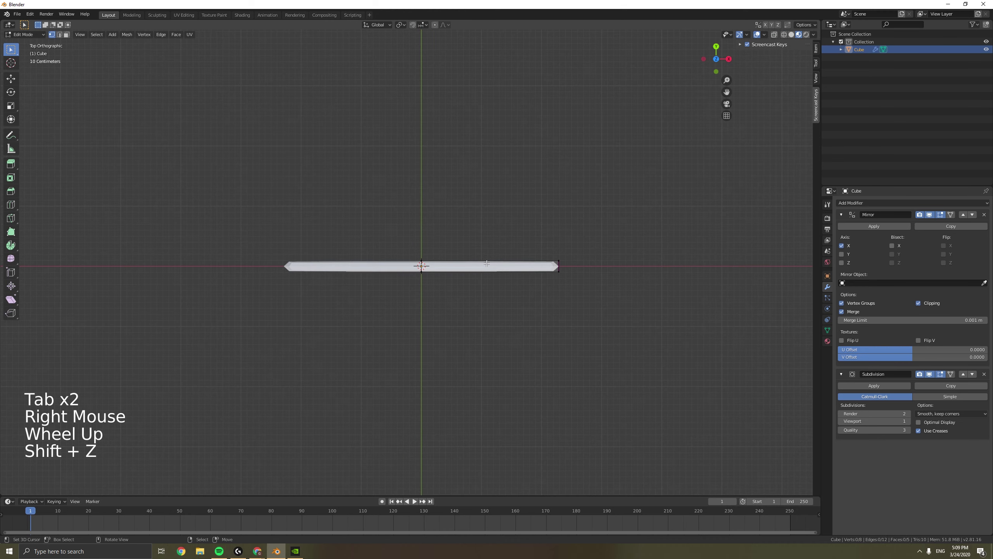
key(ctrl+r)
click(488, 263)
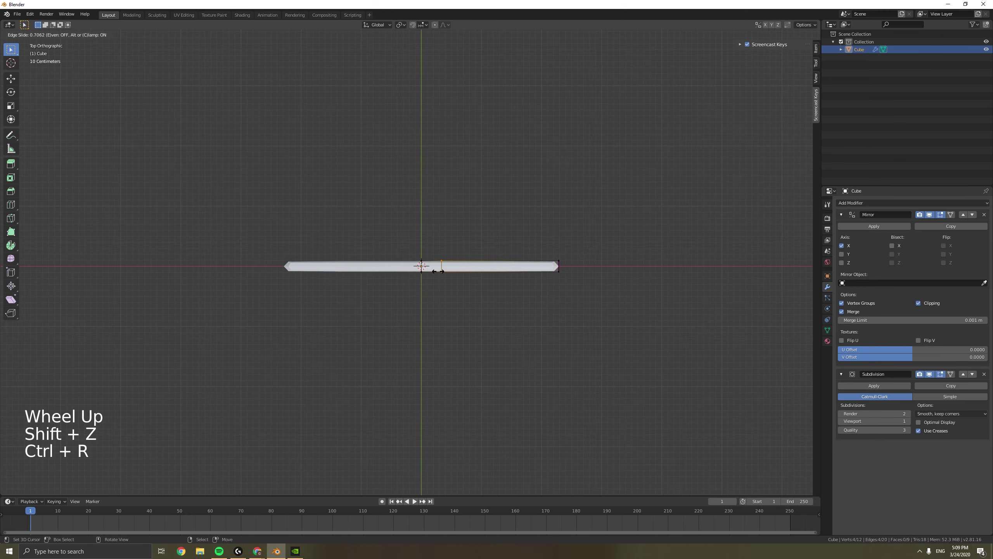
click(438, 272)
Try shifting the new edge loop along Y and outward along X, and undo both moves.
key(g)
key(y)
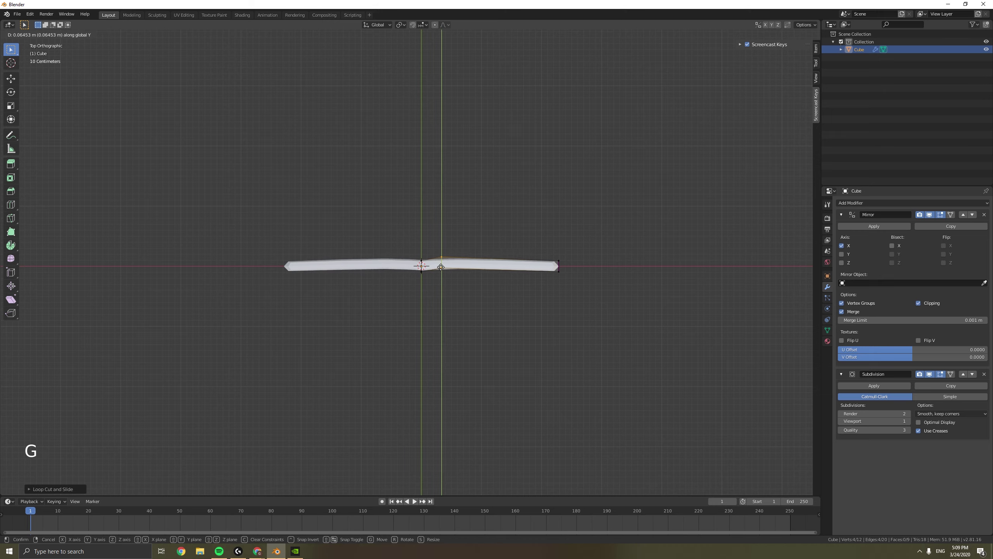
click(444, 265)
key(g)
middle_click(447, 264)
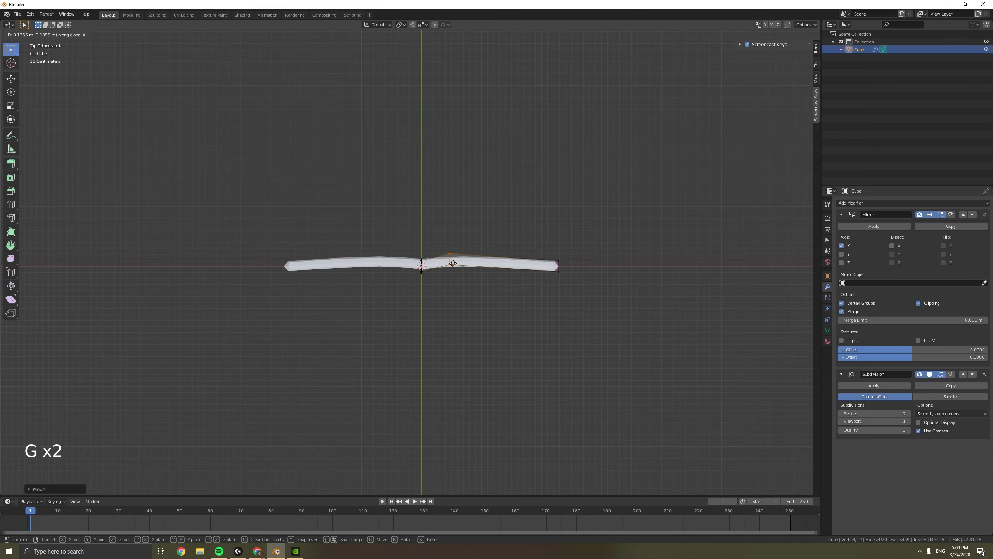
click(453, 263)
key(ctrl+z)
key(ctrl+z)
Select the bar's central section, extrude it in place and scale it to about 0.65 on Y and Z to form a narrow grip.
scroll(419, 268, up, 3)
key(shift+z)
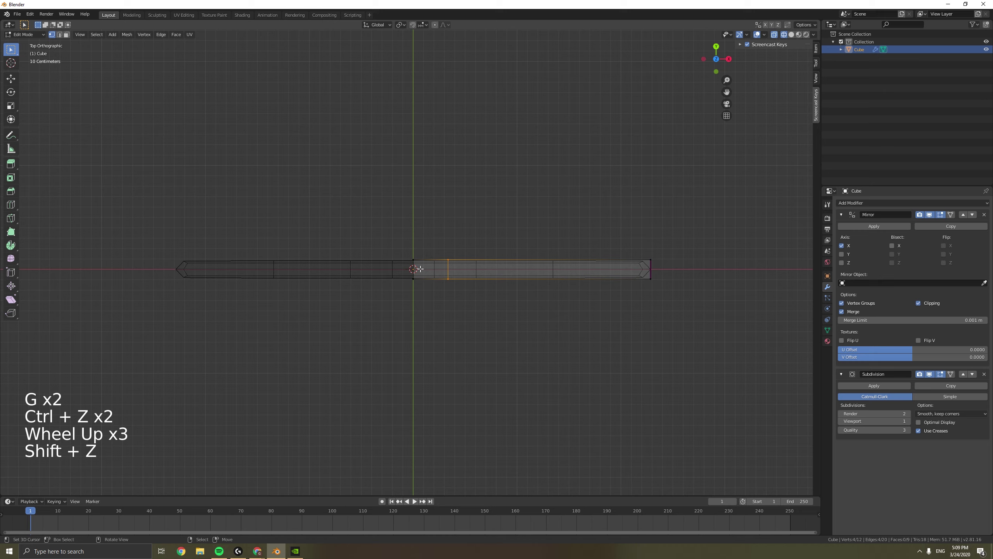
key(c)
click(419, 268)
key(shift+z)
mouse_move(419, 269)
middle_down()
mouse_move(519, 284)
mouse_move(510, 248)
mouse_move(555, 251)
middle_up()
scroll(464, 259, up, 4)
key(e)
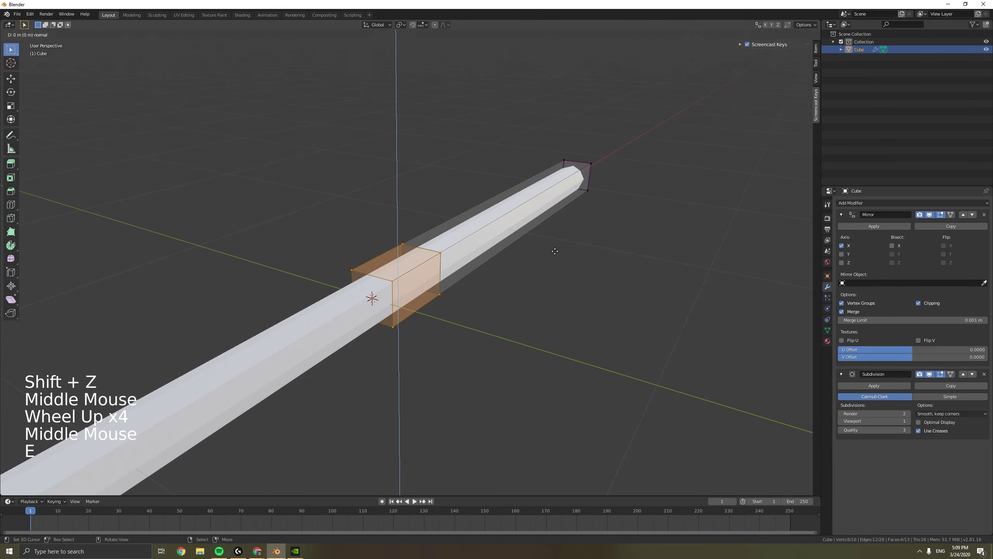
key(s)
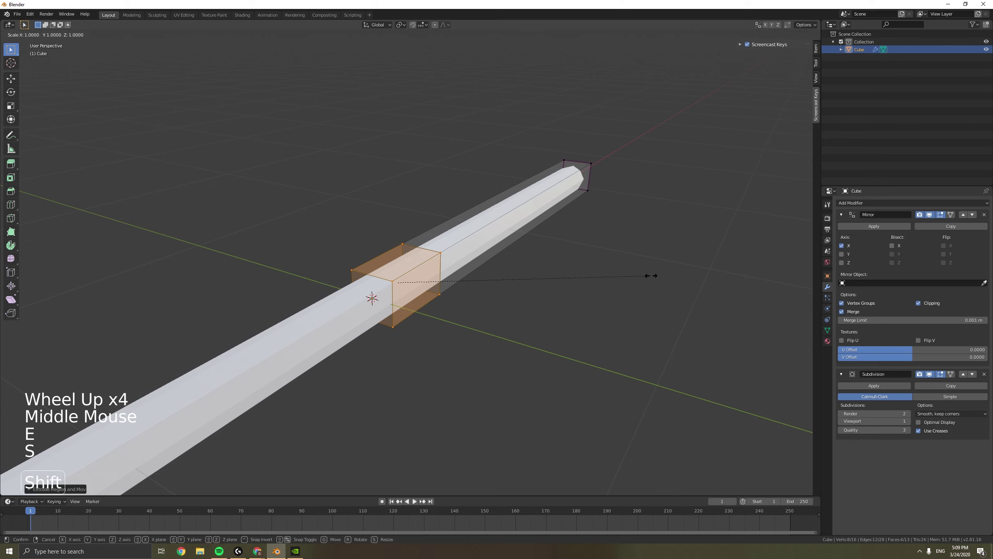
key(shift+x)
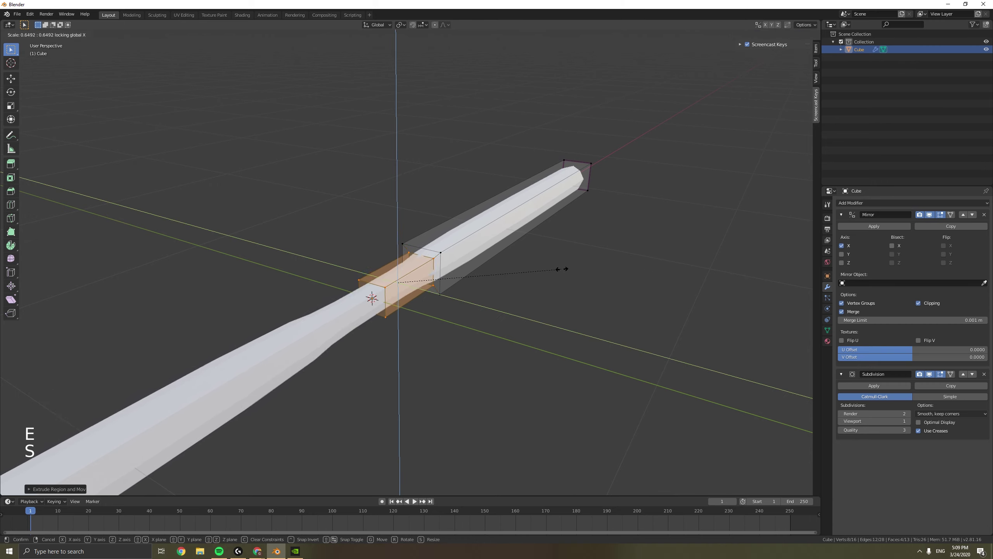
click(559, 269)
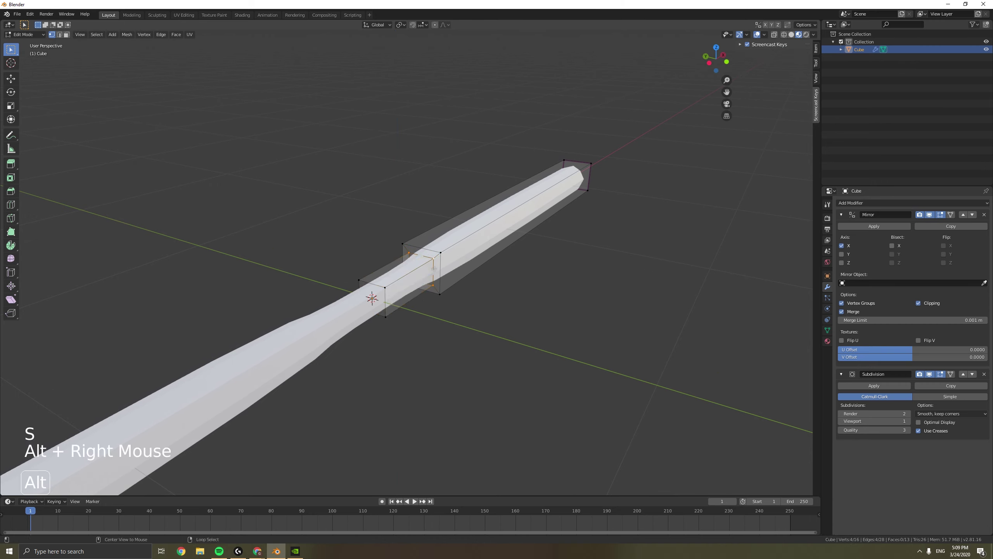
Crease the edge loops at the shoulder between grip and limb by about 0.53, and crease them a second time.
mouse_move(523, 279)
middle_down()
mouse_move(530, 295)
mouse_move(532, 286)
middle_up()
key(shift+e)
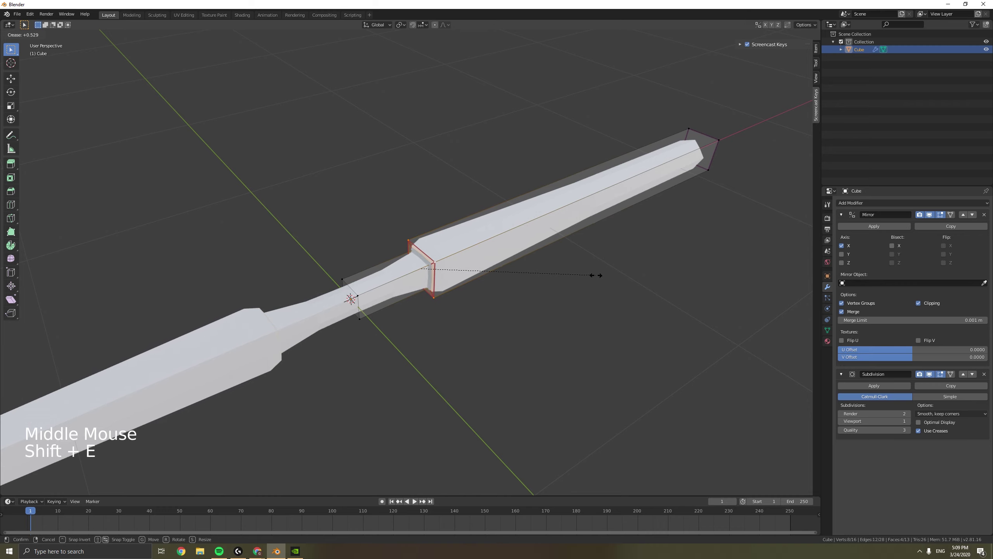
click(594, 275)
middle_drag(594, 275, 508, 269)
key(shift+e)
click(513, 273)
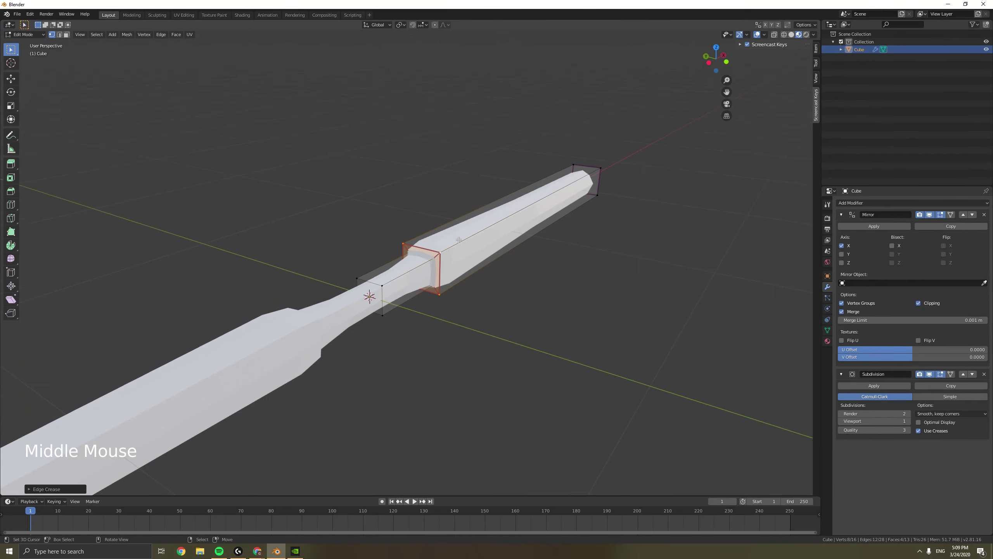
In top view, select the outer end of the positive X limb and extrude it outward along X.
key(KP_7)
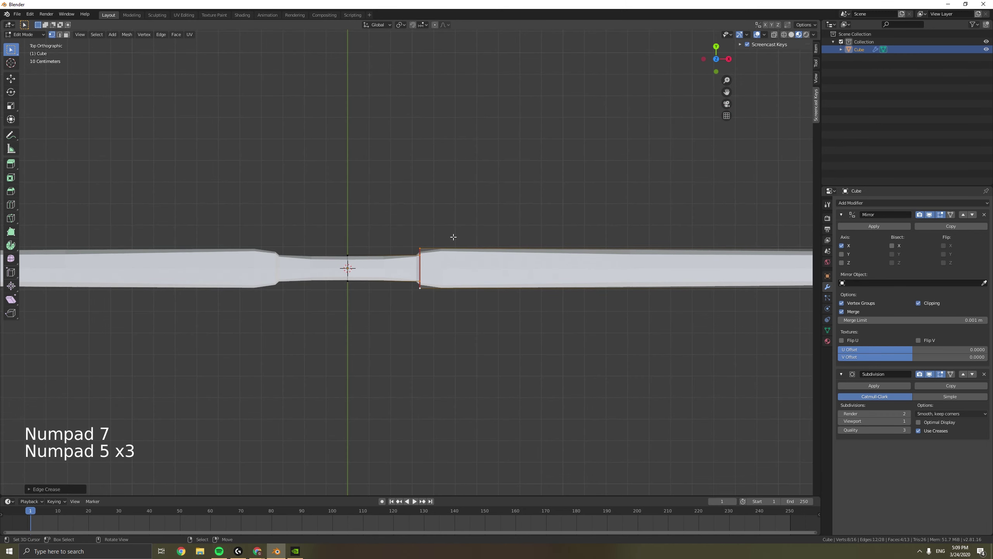
scroll(364, 143, down, 7)
shift+middle_drag(504, 234, 470, 270)
scroll(469, 270, down, 2)
right_click(524, 273)
key(ctrl+r)
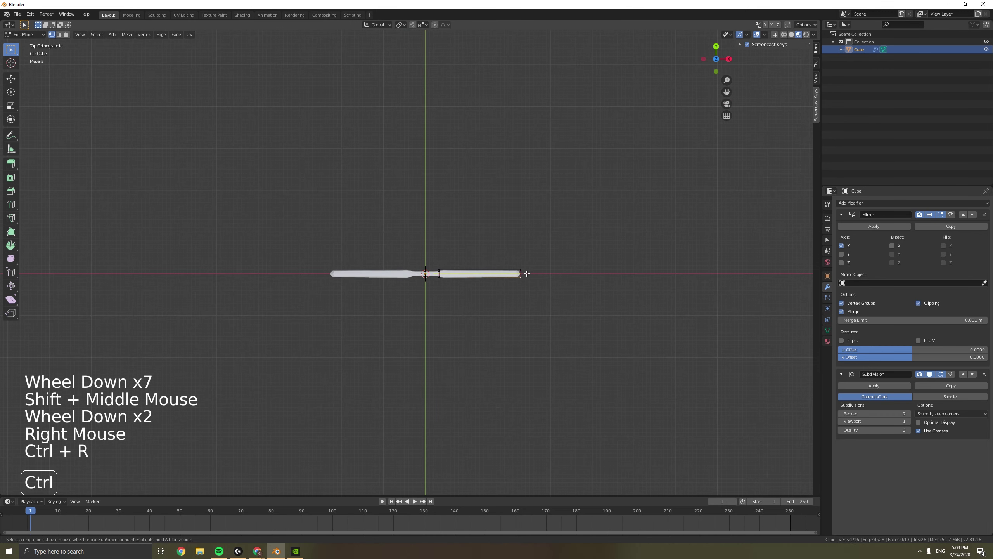
scroll(524, 274, up, 3)
key(c)
key(shift+z)
key(c)
key(shift+z)
key(e)
Scale down the end of the extruded tip and adjust the crease of its edges.
key(g)
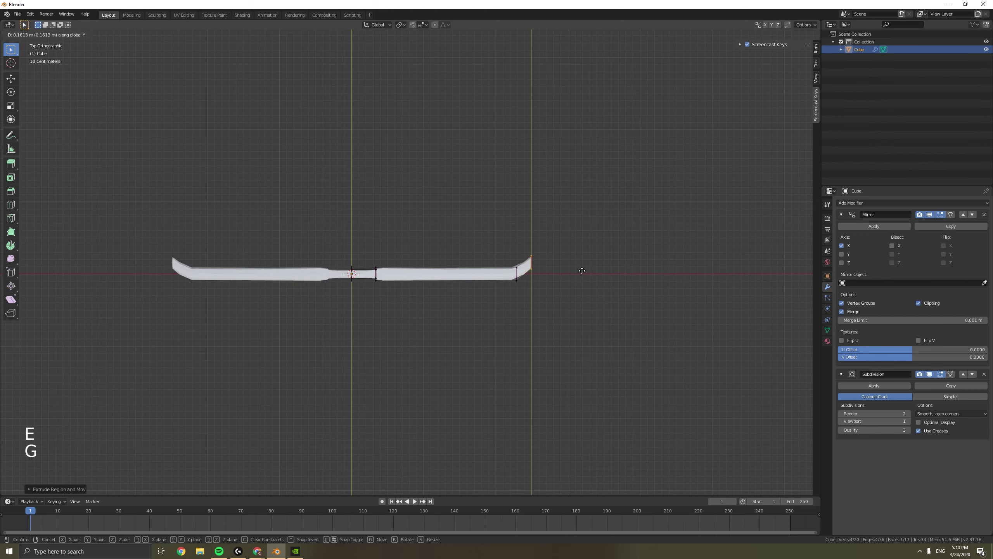
click(607, 282)
key(shift+e)
click(586, 279)
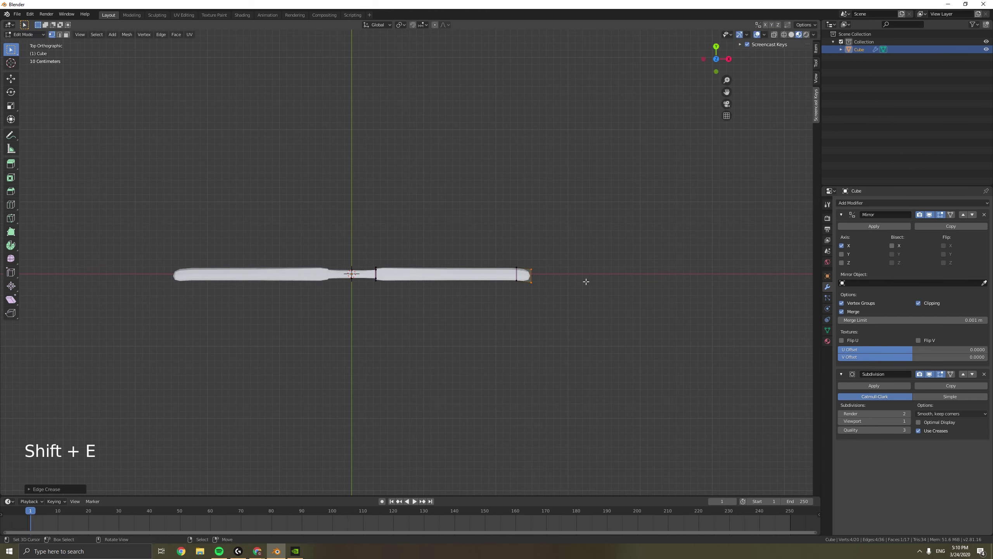
key(s)
click(560, 277)
key(shift+e)
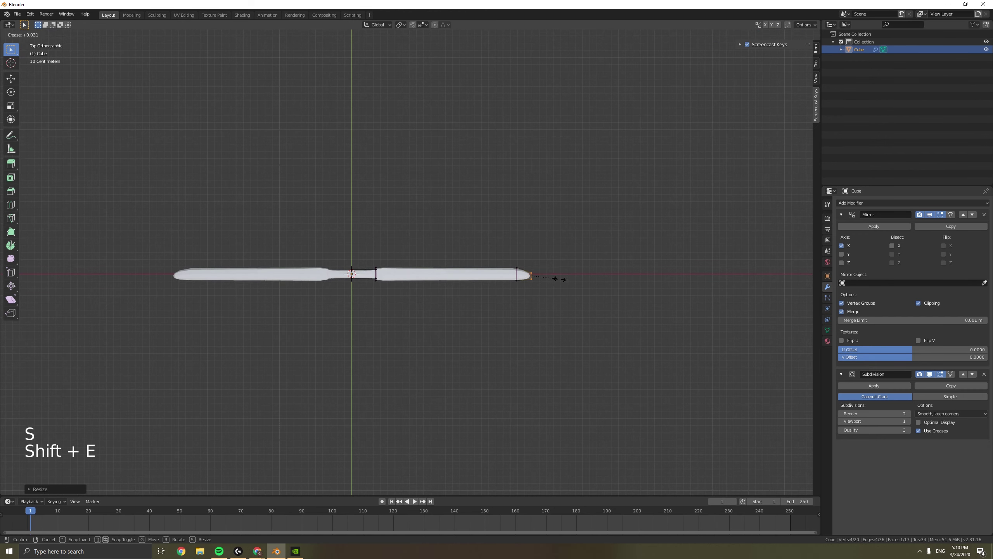
click(567, 279)
Move the tip's end about 0.17 m along Y and rotate it to follow the bend.
key(g)
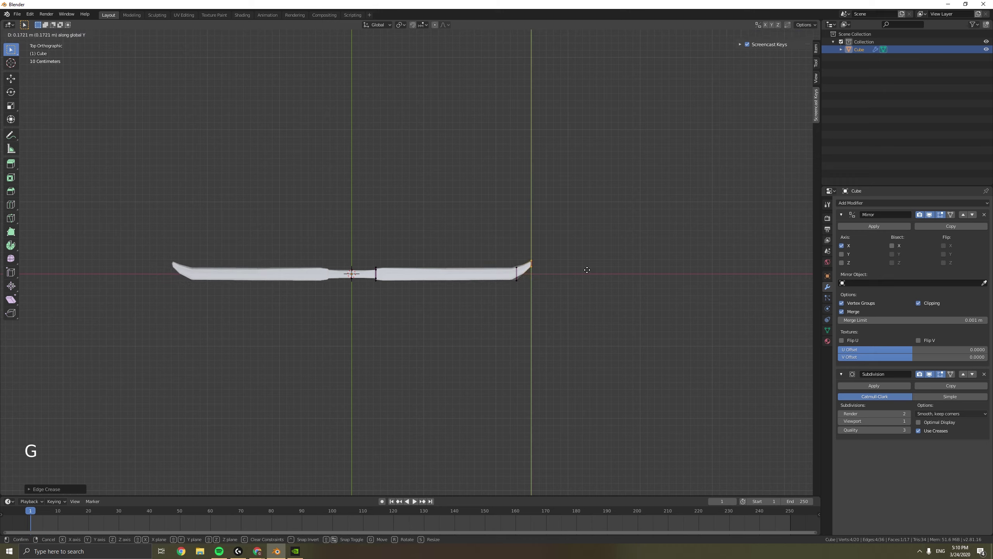
click(586, 270)
key(r)
click(562, 238)
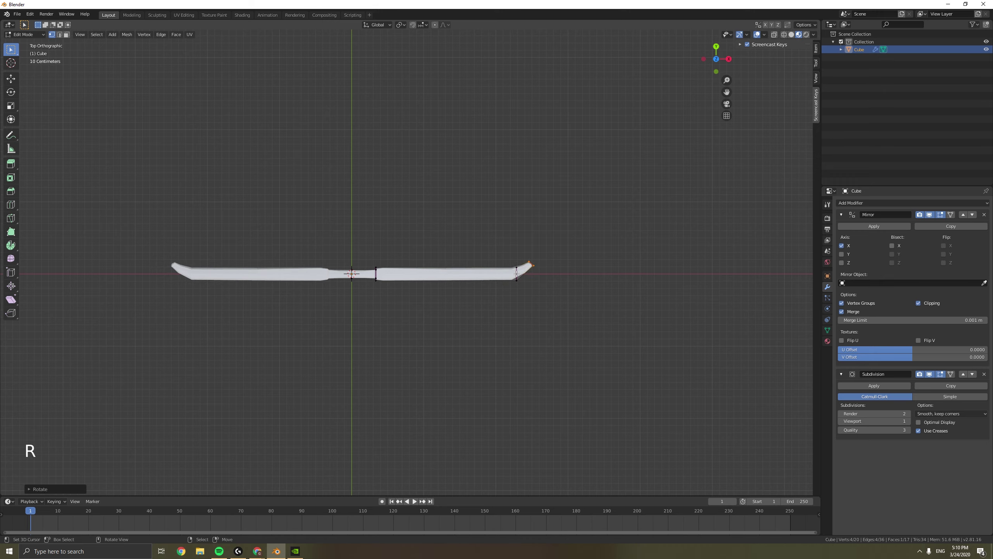
Select all vertices of the edge loop at the base of the bent tip and shift the loop slightly.
alt+right_click(516, 274)
key(shift+z)
right_click(514, 273)
key(c)
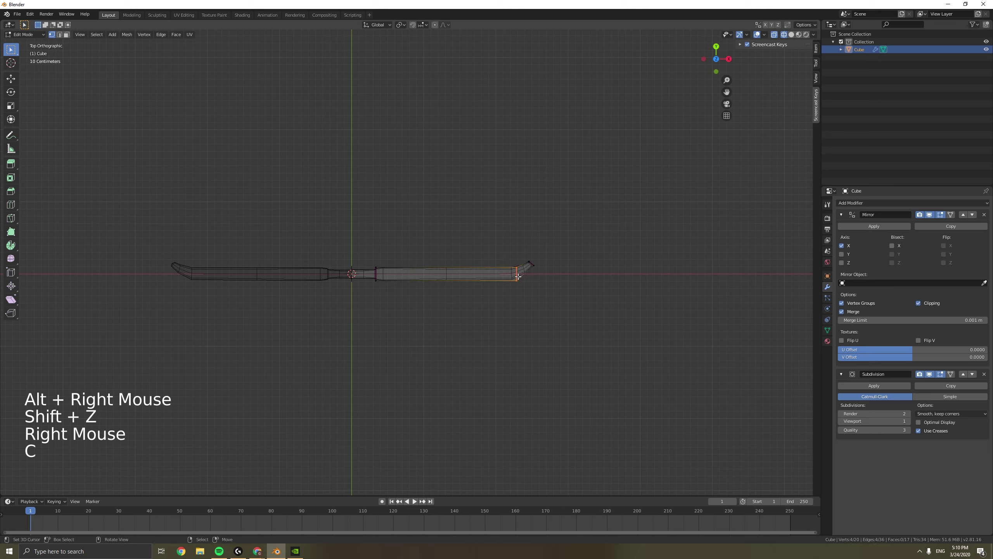
key(g)
click(514, 284)
Insert a loop cut midway along the limb, raise it along Y and shift it toward the centre along X.
key(ctrl+r)
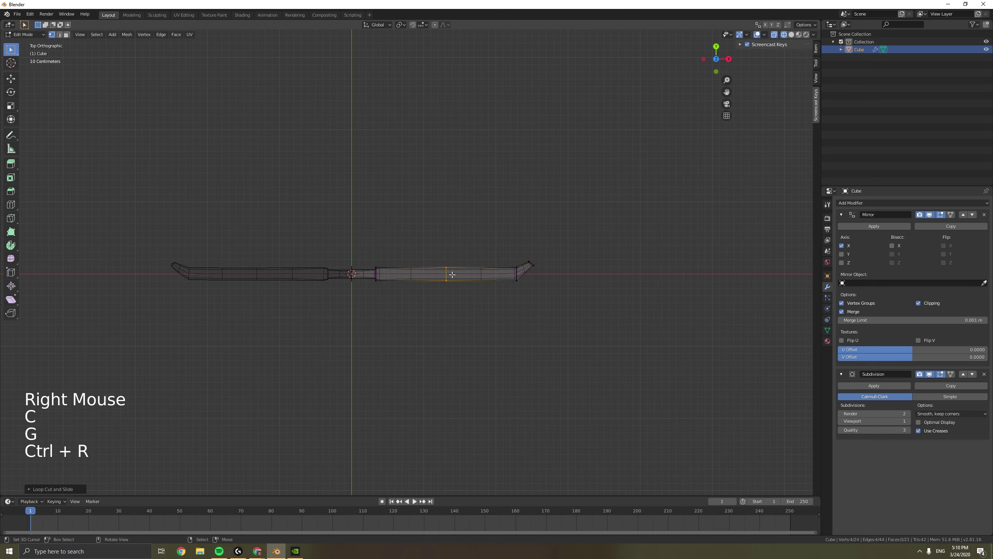
click(446, 274)
click(447, 274)
key(g)
click(452, 257)
key(g)
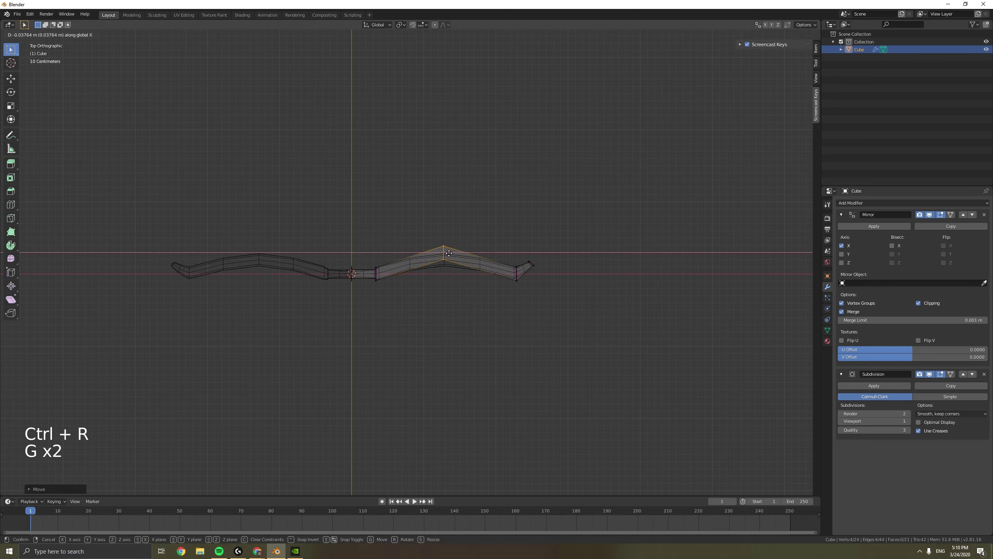
click(439, 255)
Leave mesh editing and view the curved bow from an angle in Material Preview shading.
key(Tab)
shift+middle_drag(440, 254, 499, 271)
key(z)
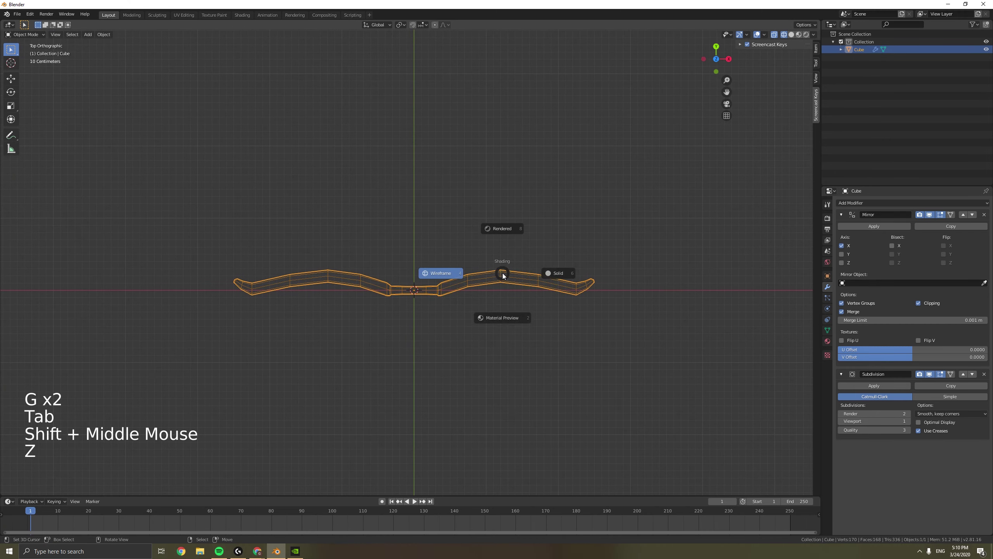
mouse_move(500, 304)
middle_down()
mouse_move(492, 284)
mouse_move(443, 307)
mouse_move(464, 231)
mouse_move(463, 284)
mouse_move(454, 257)
middle_up()
key(shift+z)
key(shift+z)
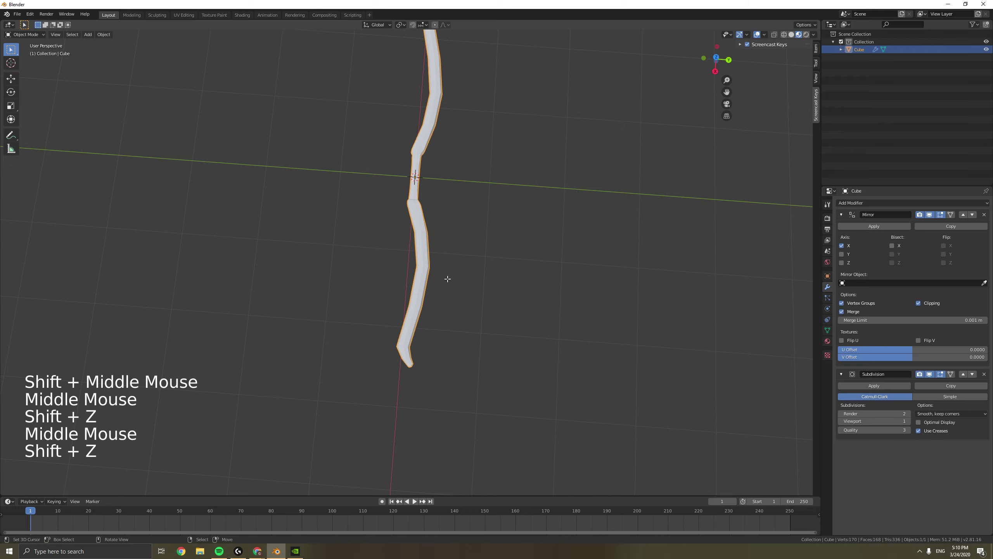
Select the vertices of the bent tip section, including its base loop, and move them along Y.
key(Tab)
right_click(406, 366)
key(shift+z)
key(c)
click(405, 365)
key(shift+z)
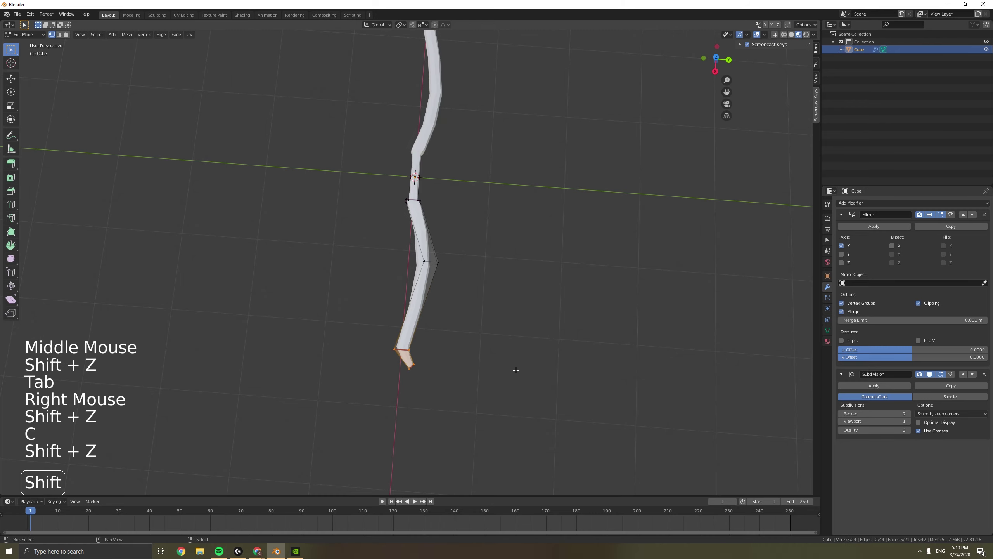
key(g)
key(y)
click(498, 367)
middle_drag(469, 297, 643, 284)
key(Tab)
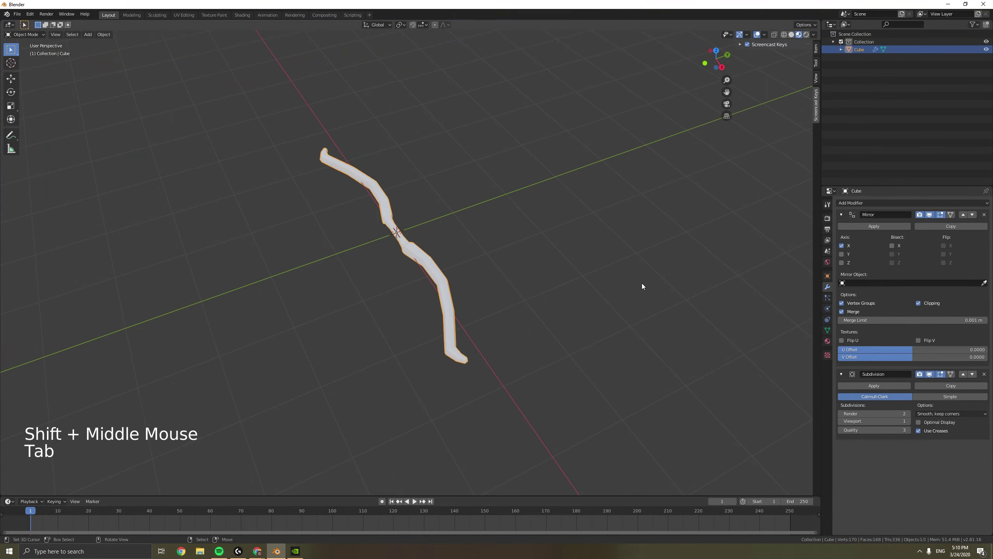
Create a new material for the bow with a brown base colour and a higher roughness.
click(828, 341)
click(852, 235)
click(948, 314)
click(954, 251)
middle_drag(505, 270, 579, 267)
key(z)
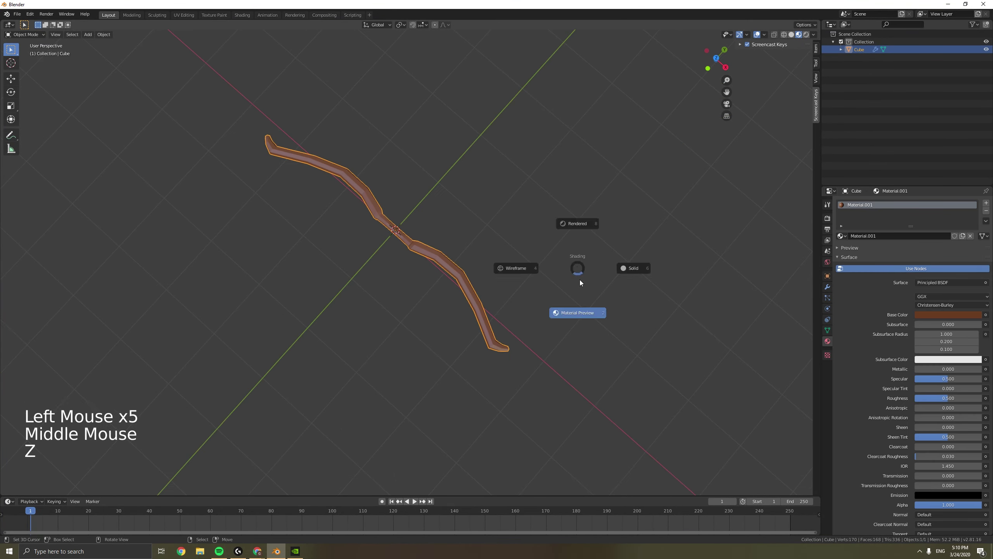
drag(940, 399, 982, 399)
Add a sun light to the scene and enable Ambient Occlusion for the world.
key(z)
key(shift+a)
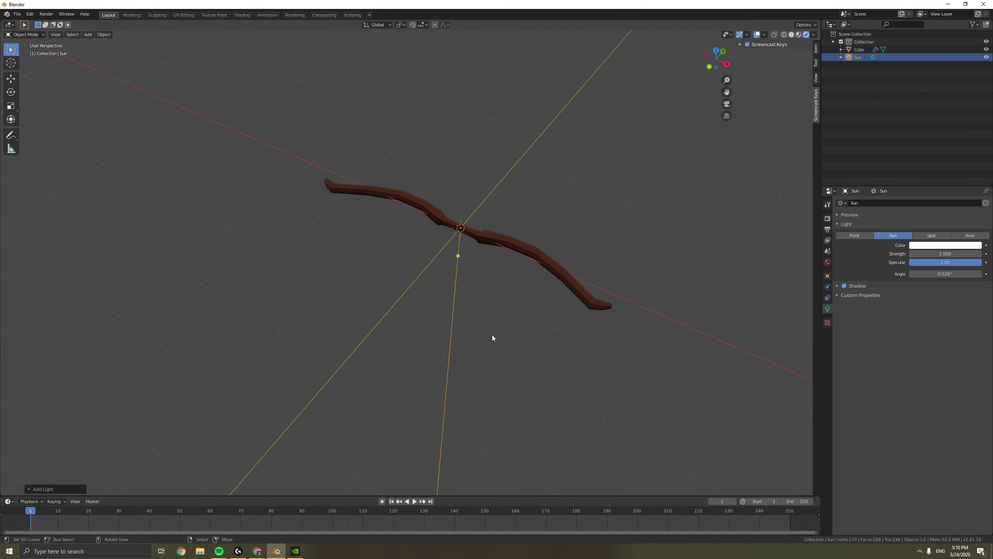
middle_drag(492, 334, 478, 228)
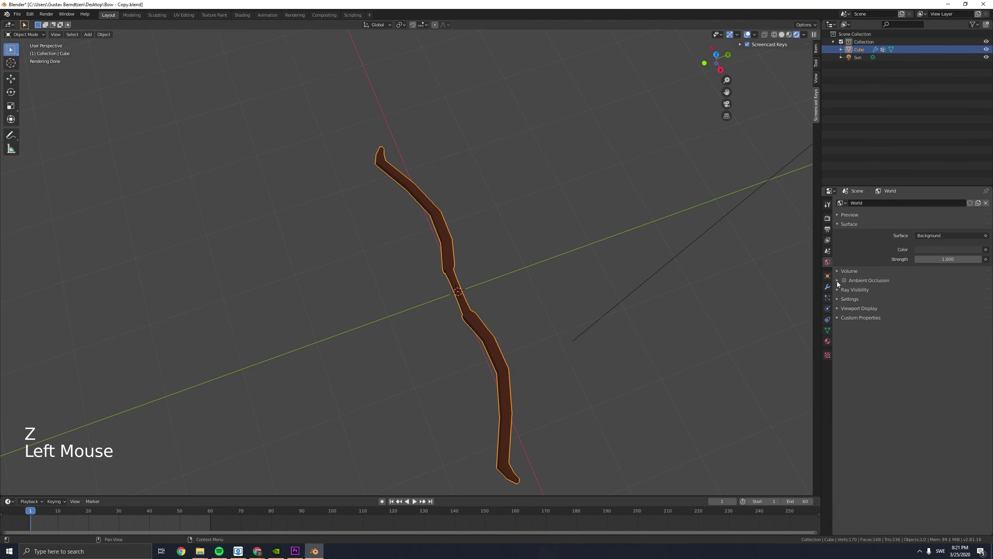
click(844, 280)
Edit the bow mesh in Material Preview shading and add a new cube to it.
key(shift+z)
mouse_move(552, 291)
middle_down()
mouse_move(522, 295)
mouse_move(478, 344)
middle_up()
key(Tab)
key(Tab)
key(Tab)
key(z)
key(shift+a)
click(475, 343)
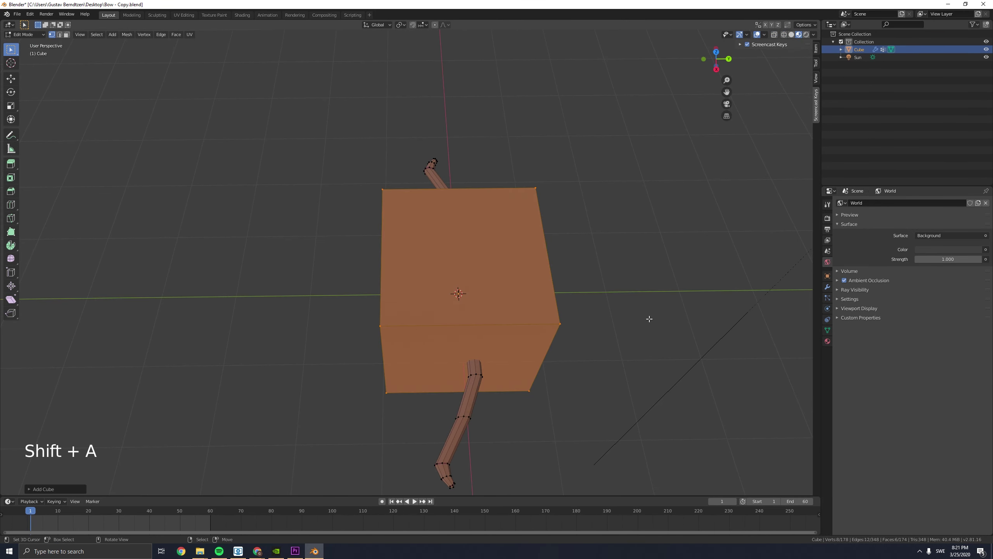
Scale the new cube down on Y and Z into a thin string and move it toward the bow's tips.
key(s)
key(shift+x)
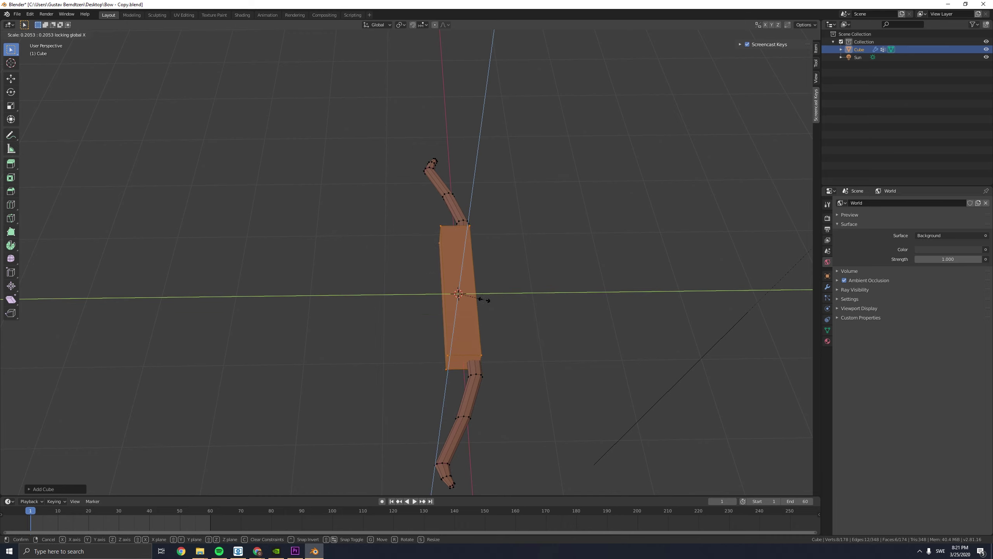
click(508, 300)
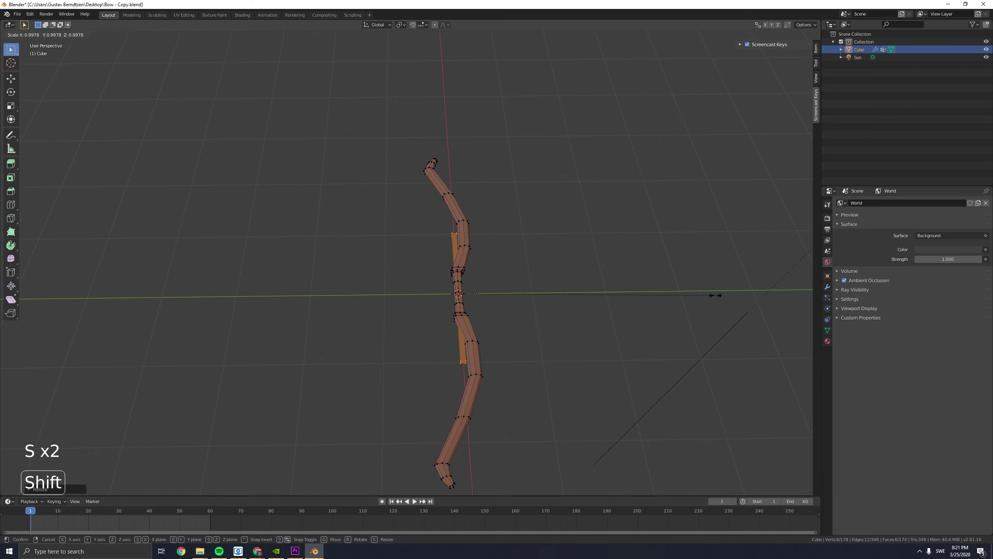
click(700, 295)
mouse_move(681, 295)
middle_down()
mouse_move(635, 306)
mouse_move(692, 311)
middle_up()
key(g)
click(646, 319)
Stretch the string along X to span from tip to tip and position it along Y at the tip bases.
key(s)
key(x)
click(160, 288)
middle_drag(160, 287, 614, 304)
key(g)
key(y)
click(528, 291)
key(s)
key(s)
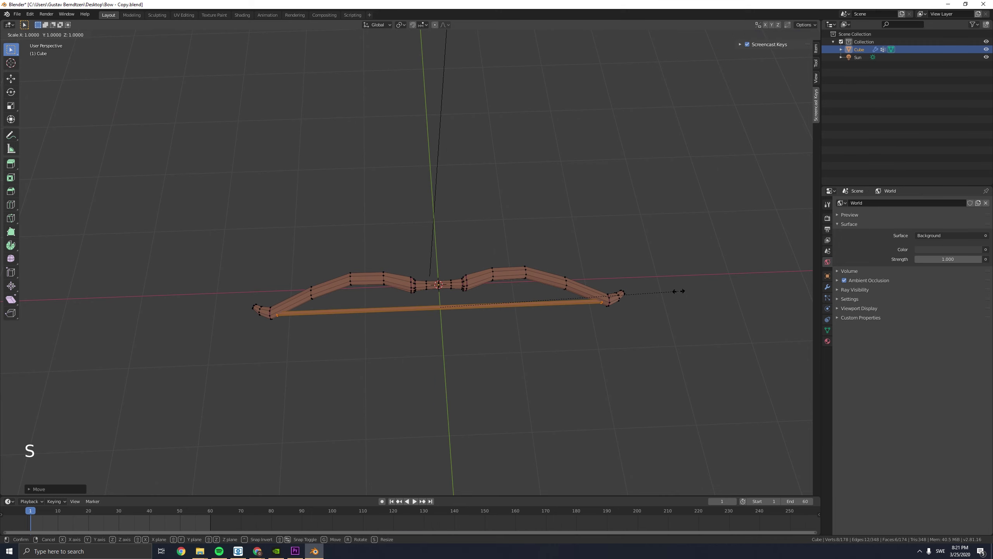
click(686, 291)
Assign the second material slot, Material, to the bowstring and darken its base colour slightly.
key(Tab)
key(Tab)
middle_drag(686, 291, 657, 281)
click(828, 341)
click(861, 246)
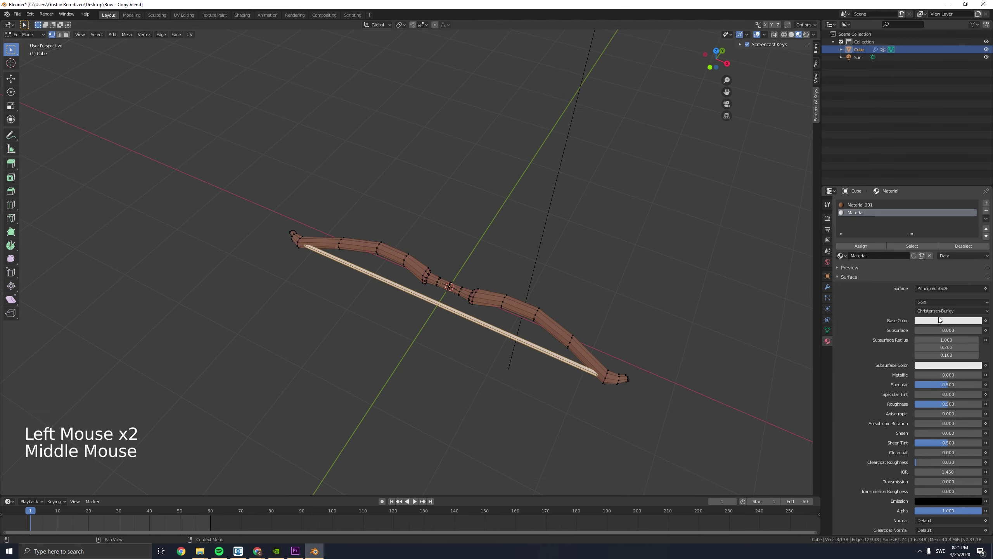
click(945, 320)
drag(975, 214, 975, 227)
Preview the bow with its string in Rendered shading and open the render settings.
key(Tab)
middle_drag(563, 251, 539, 262)
key(z)
mouse_move(539, 262)
middle_down()
mouse_move(516, 276)
mouse_move(526, 251)
mouse_move(598, 178)
middle_up()
click(827, 218)
key(KP_0)
Insert a loop cut across the middle of the bowstring without sliding it.
key(Tab)
scroll(553, 214, up, 3)
key(ctrl+r)
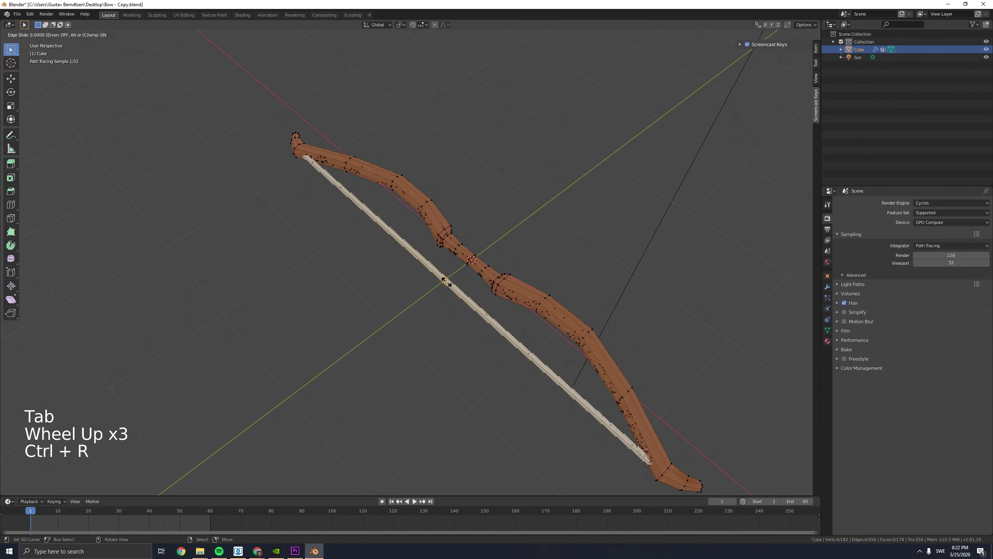
click(447, 281)
Try pulling the string's middle loop back along Y as in a drawn bow, and undo the move.
middle_drag(446, 281, 572, 266)
key(g)
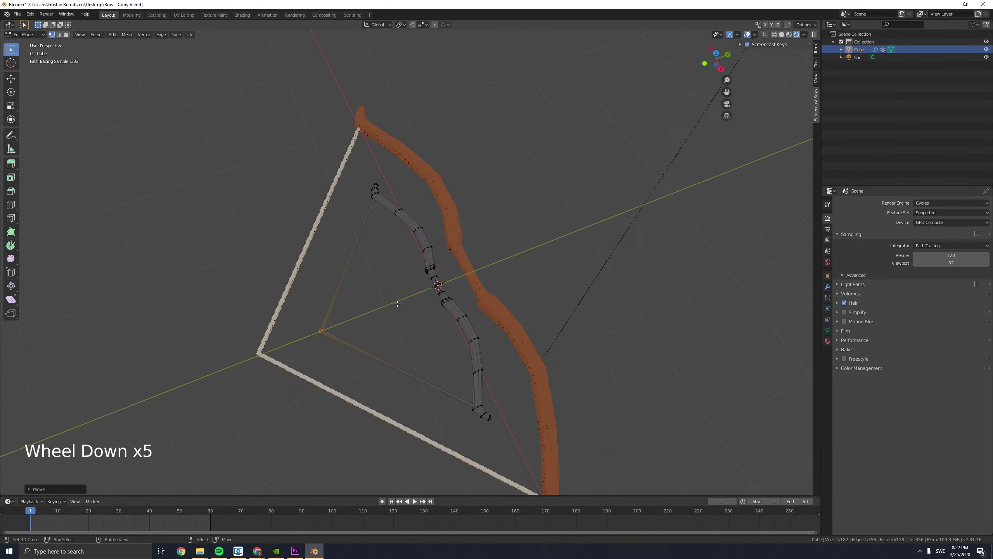
scroll(407, 262, down, 1)
middle_drag(407, 262, 431, 250)
key(ctrl+z)
scroll(406, 262, up, 1)
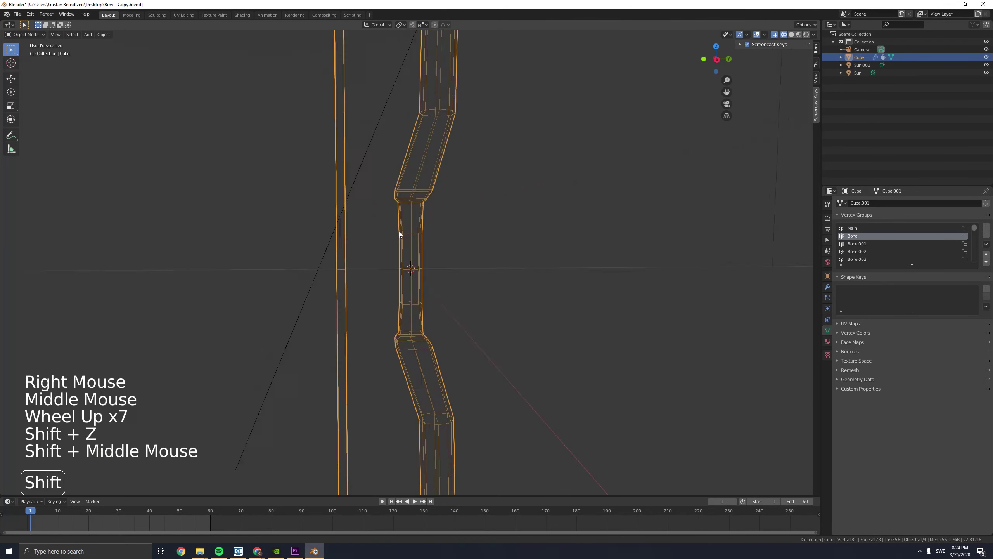
Select the three middle edge loops of the grip, extrude them in place and scale the section slightly inward.
shift+middle_drag(399, 232, 411, 284)
key(Tab)
scroll(428, 315, up, 2)
scroll(426, 315, down, 1)
key(z)
middle_drag(426, 319, 414, 315)
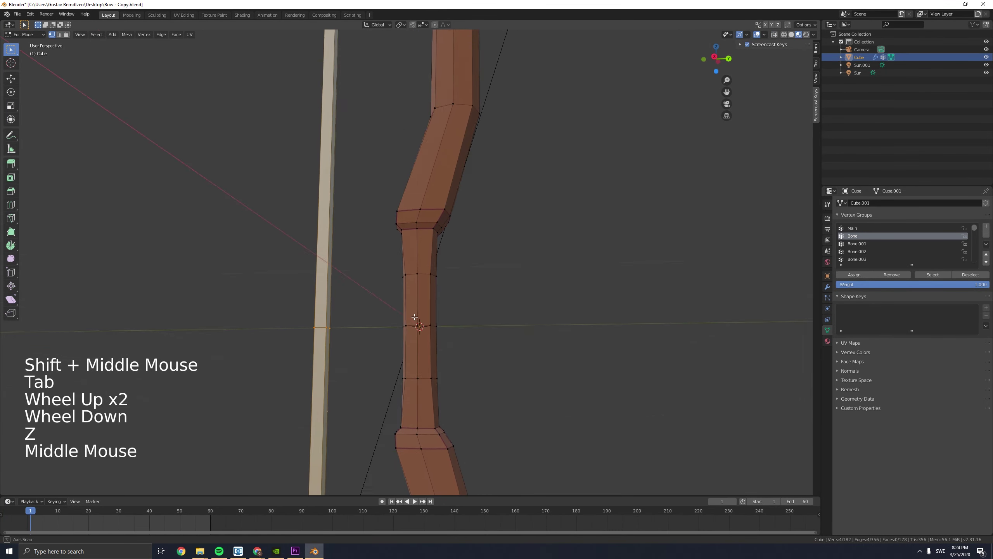
alt+right_click(421, 269)
middle_drag(422, 274, 447, 308)
alt+shift+right_click(425, 331)
alt+shift+right_click(425, 384)
middle_drag(503, 354, 552, 321)
key(e)
key(s)
click(551, 358)
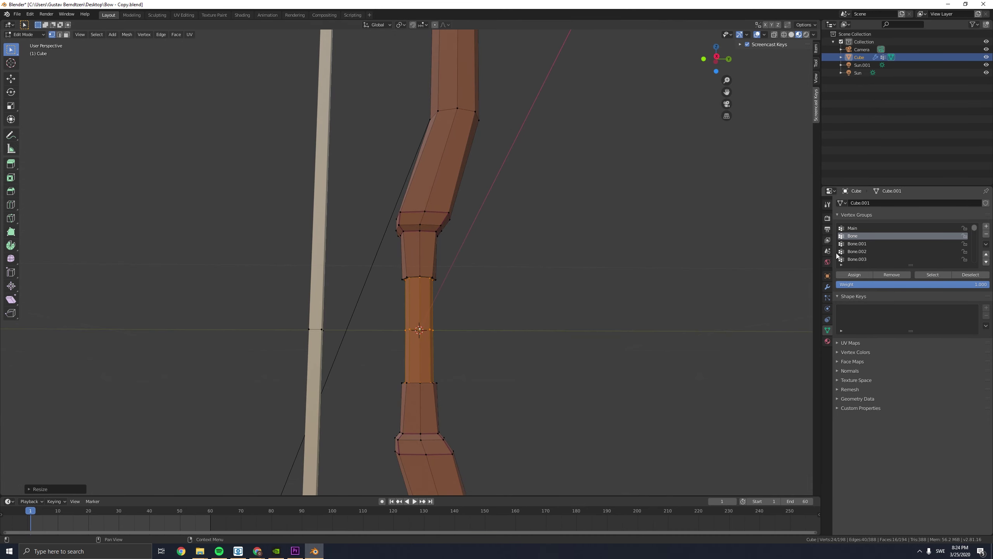
Add a third material slot with a new material and assign it to the selected grip faces.
click(828, 341)
click(987, 203)
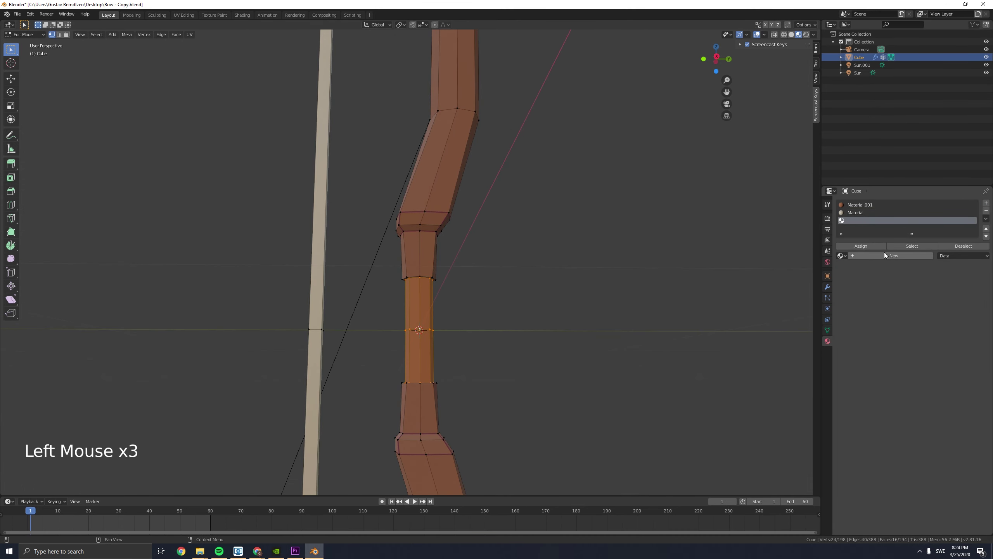
click(884, 254)
click(863, 246)
Give the grip material a brown base colour and a roughness of 1.000.
click(940, 320)
click(935, 257)
drag(976, 252, 976, 244)
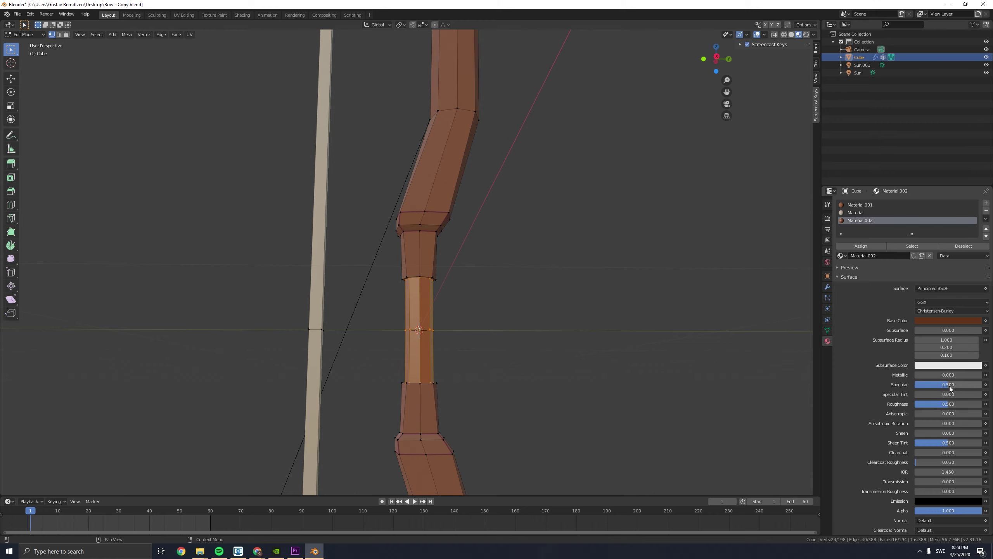
click(509, 351)
Preview the bow through the camera in Rendered shading and darken the grip material's base colour to a value of 0.287.
key(KP_0)
key(z)
key(z)
key(Tab)
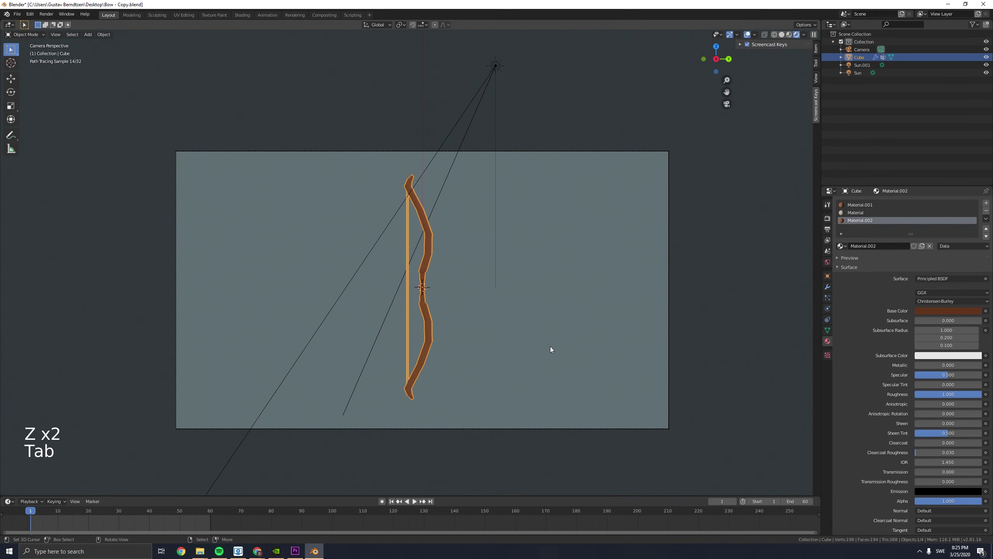
click(570, 309)
click(936, 311)
click(976, 243)
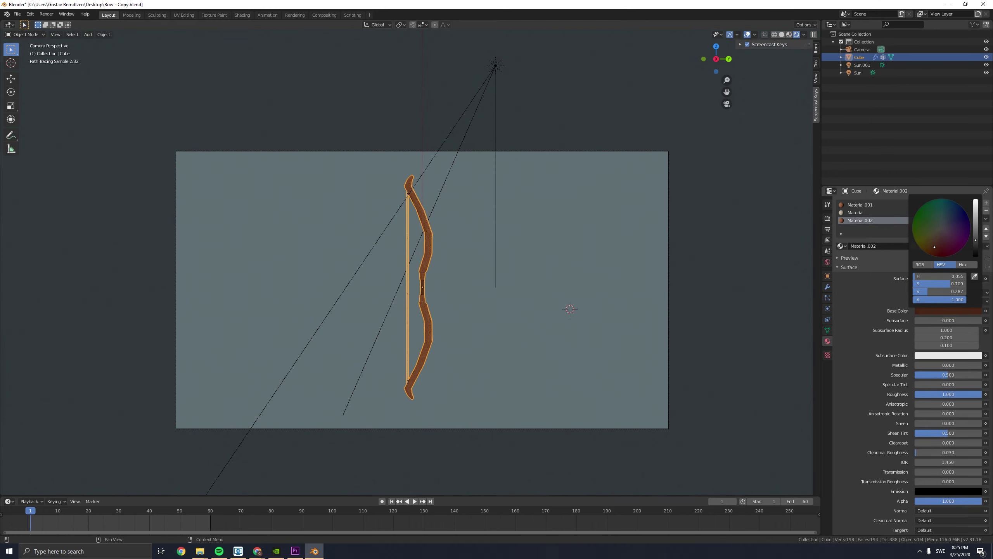
Select the narrow face loops where the grip meets both limbs and assign Material.002 to them.
key(shift+z)
scroll(430, 260, up, 4)
key(z)
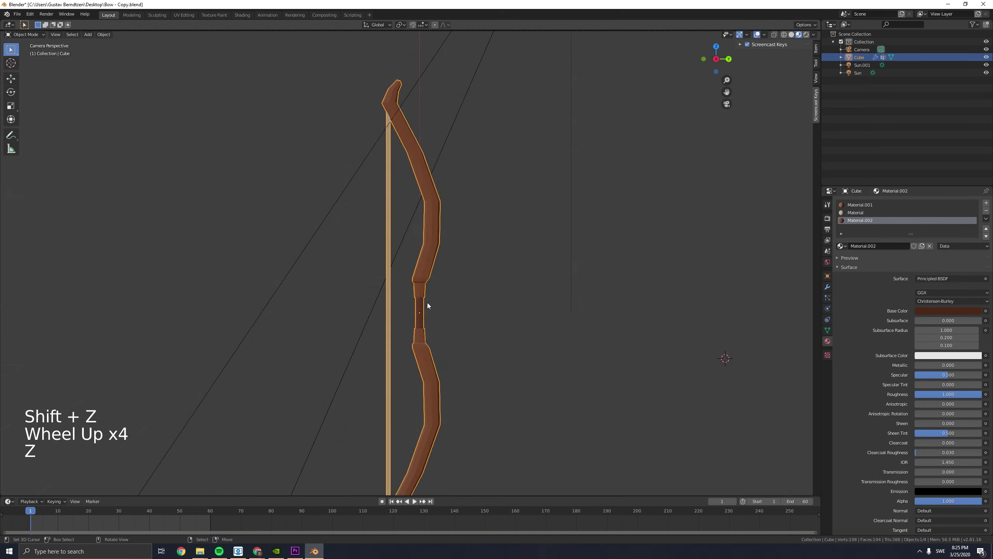
middle_drag(427, 303, 421, 220)
scroll(421, 213, up, 8)
key(Tab)
right_click(395, 297)
key(3)
alt+right_click(393, 202)
alt+shift+right_click(395, 397)
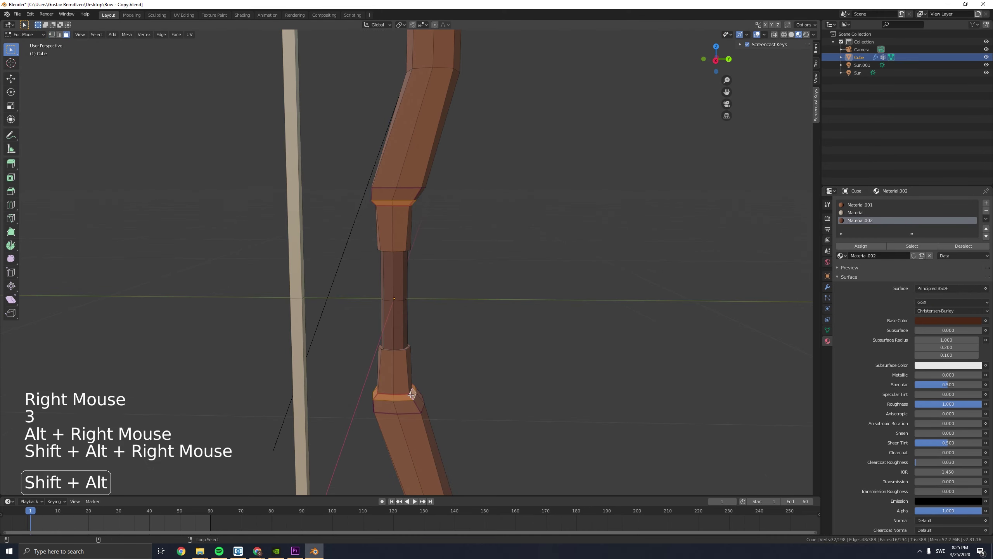
middle_drag(426, 391, 435, 373)
click(576, 310)
key(z)
click(592, 236)
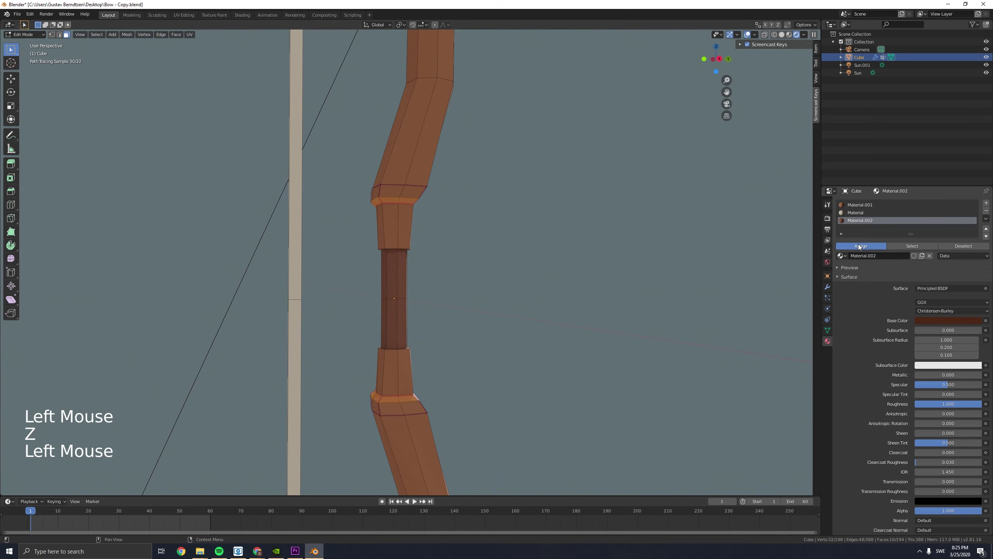
key(Tab)
key(Tab)
Add the adjoining face loops at the grip ends of both limbs to the selection and assign Material.002 to them.
alt+shift+right_click(415, 405)
alt+shift+right_click(391, 192)
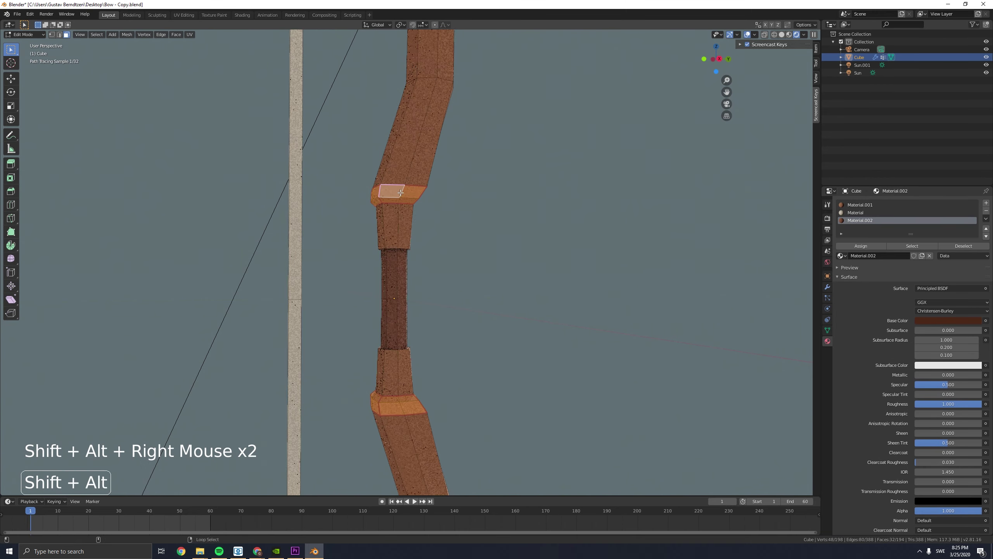
click(855, 246)
Extrude the selected collar faces at both grip ends and scale them outward without changing their height along Z.
middle_drag(563, 301, 576, 295)
key(shift+z)
key(z)
click(596, 341)
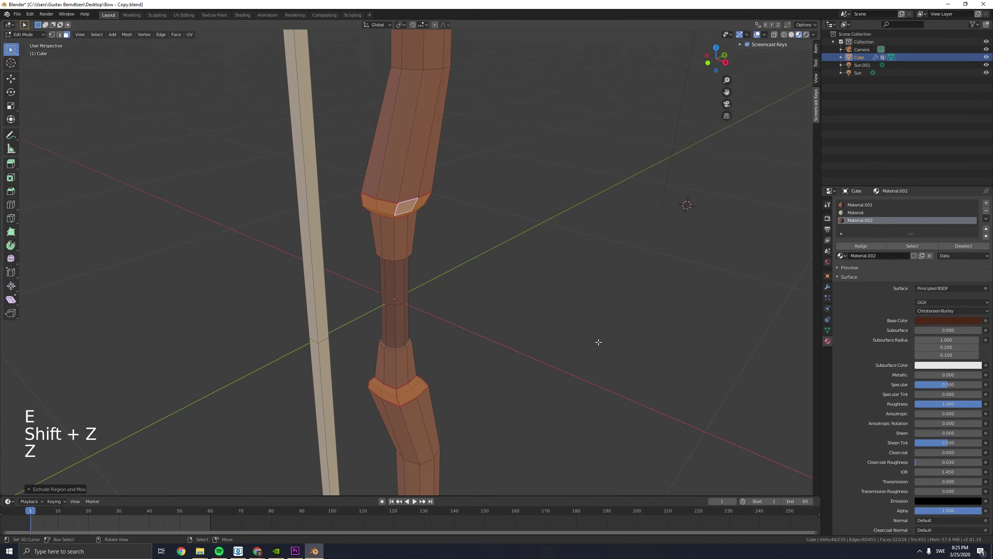
key(s)
key(shift+z)
click(634, 337)
Add the narrow rim face loops created by the extrusion on both collars to the selection and assign Material.002.
middle_drag(635, 337, 612, 271)
alt+shift+right_click(403, 370)
middle_drag(408, 297, 434, 382)
alt+shift+right_click(372, 313)
middle_drag(373, 312, 385, 364)
alt+shift+right_click(381, 228)
scroll(382, 387, up, 4)
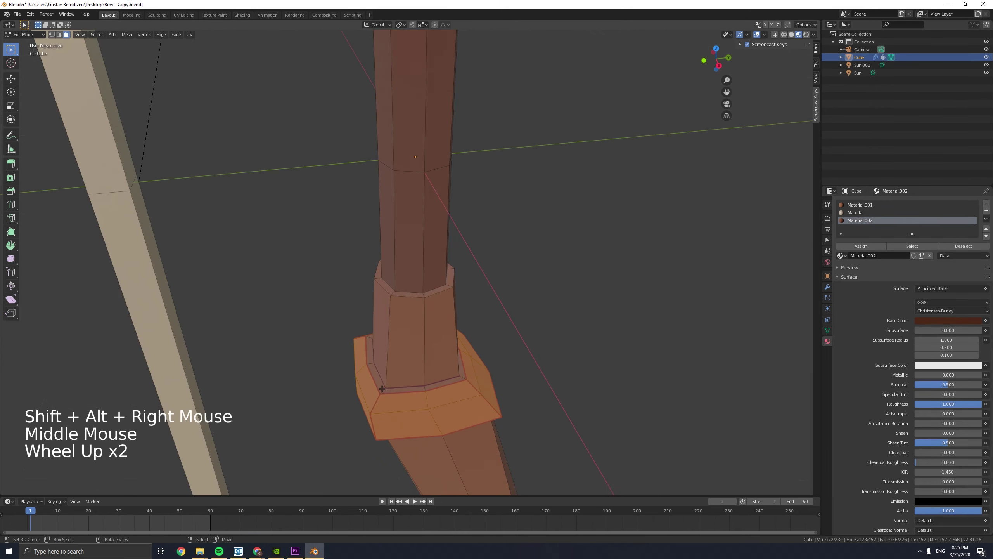
scroll(383, 379, down, 1)
alt+shift+right_click(382, 369)
scroll(395, 358, down, 4)
click(861, 246)
Select an edge loop at the lower collar in vertex mode and slide it along the bow to reshape the collar.
middle_drag(494, 276, 465, 417)
scroll(483, 254, down, 1)
scroll(483, 254, up, 3)
key(1)
alt+right_click(446, 415)
key(g)
key(g)
click(465, 417)
Slide the edge loops at the upper collar along the bow to adjust its shape.
middle_drag(470, 358, 474, 419)
shift+middle_drag(475, 219, 474, 410)
alt+right_click(472, 226)
key(g)
key(g)
click(470, 248)
alt+right_click(463, 225)
mouse_move(470, 248)
middle_down()
mouse_move(464, 225)
mouse_move(472, 250)
middle_up()
key(g)
Preview the bow through the camera in Rendered shading and return to Object Mode.
key(KP_0)
key(z)
key(Tab)
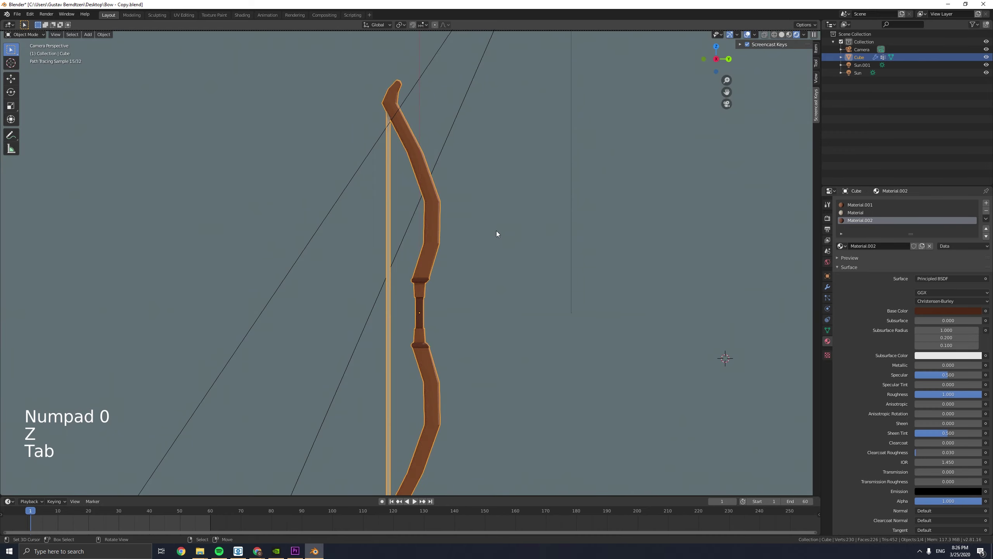